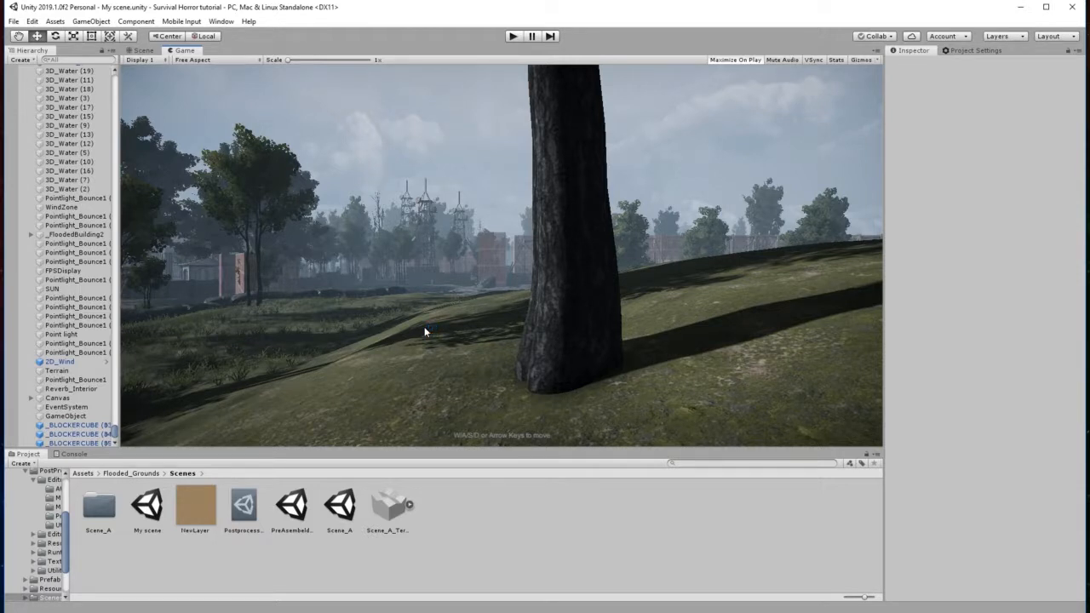
Step: Inspect the Postprocess_FloodedGrounds profile's effects and compare the scene view with the game view
{"action": "left_click", "coordinate": [142, 51]}
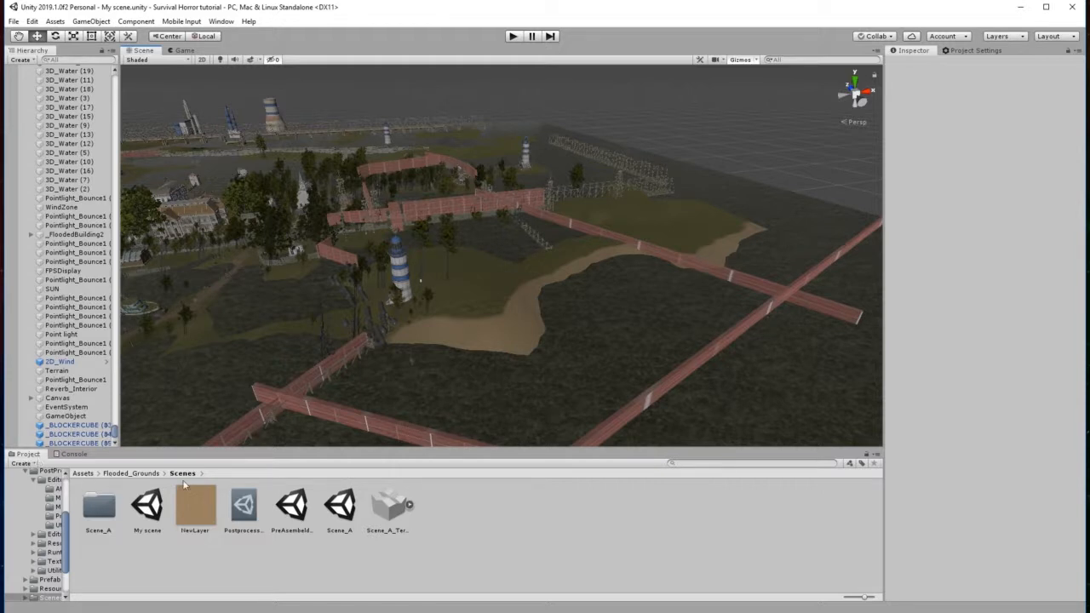
{"action": "left_click", "coordinate": [245, 505]}
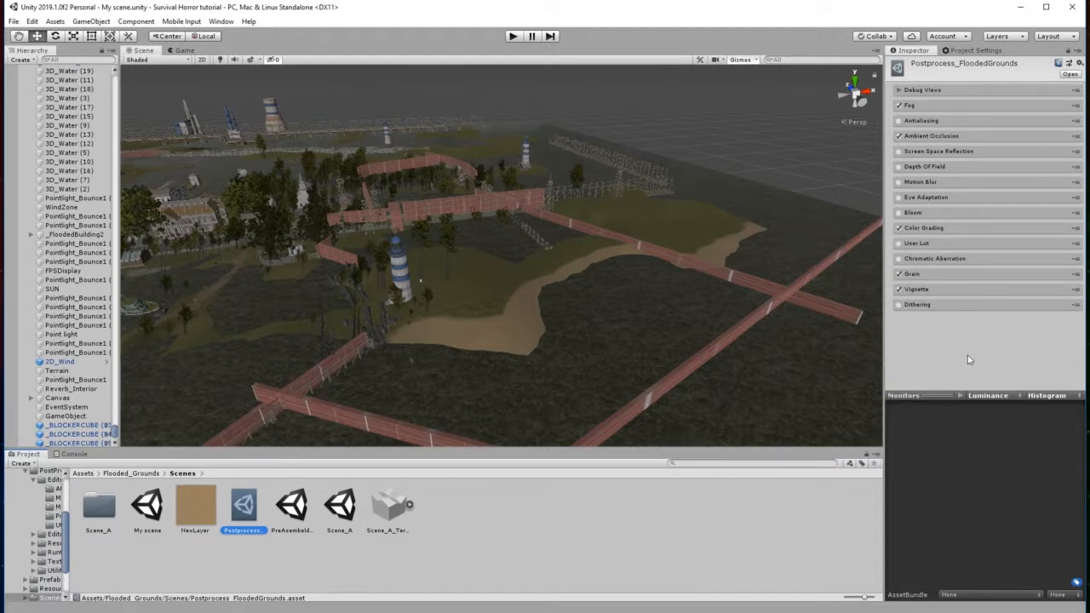
{"action": "left_click", "coordinate": [194, 50]}
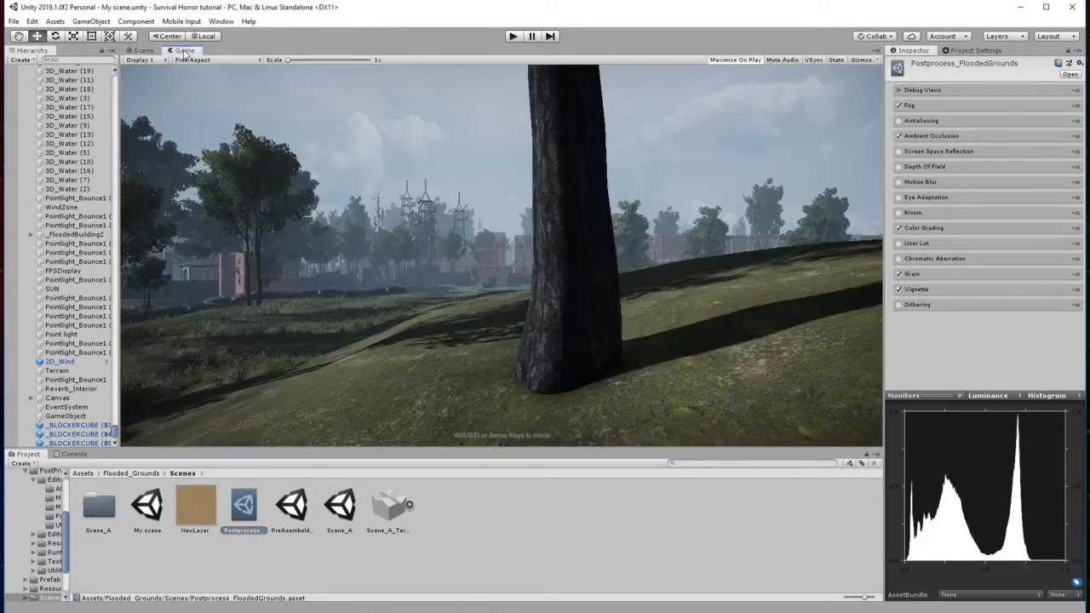
{"action": "left_click", "coordinate": [139, 51]}
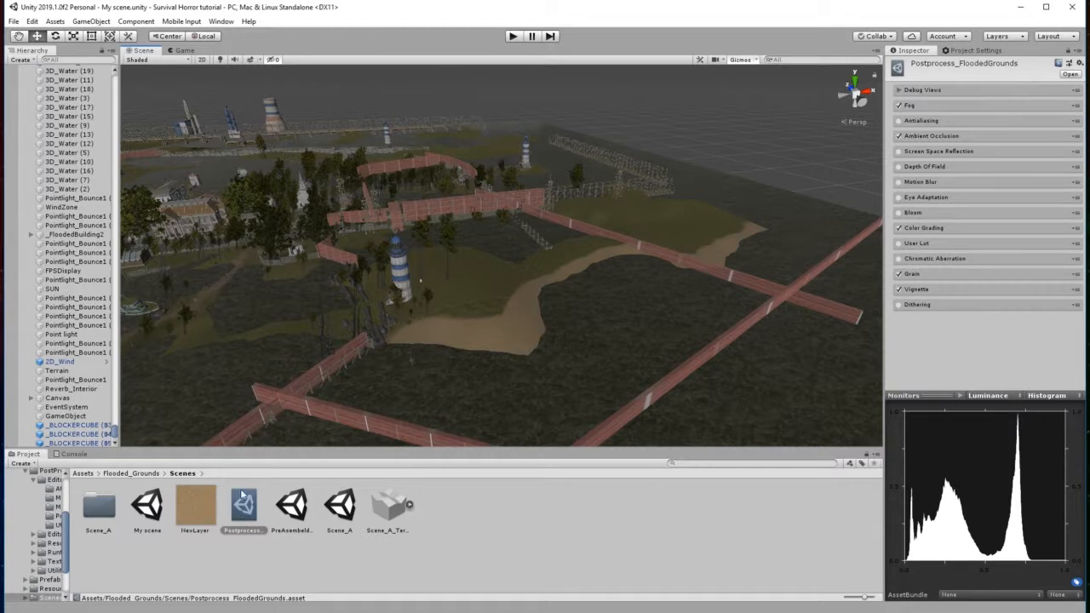
{"action": "right_click", "coordinate": [438, 519]}
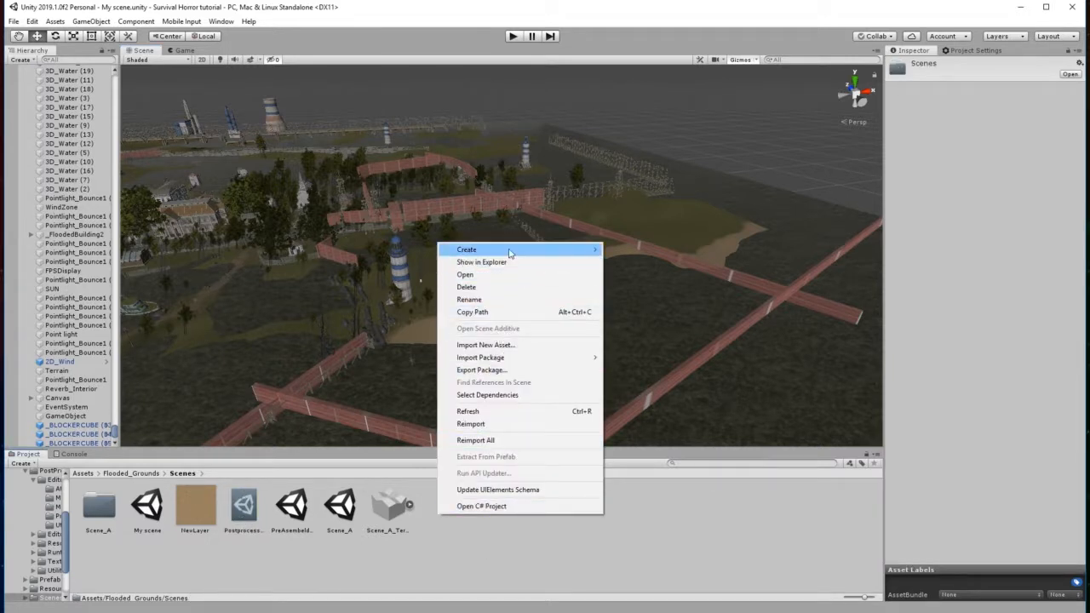
{"action": "mouse_move", "coordinate": [549, 253]}
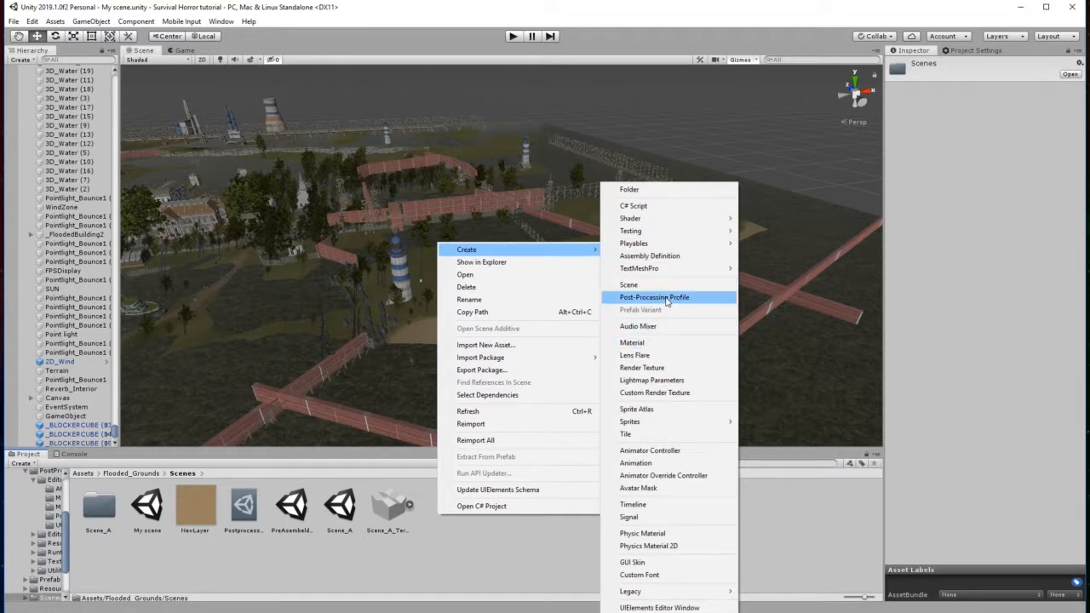
{"action": "left_click", "coordinate": [293, 560]}
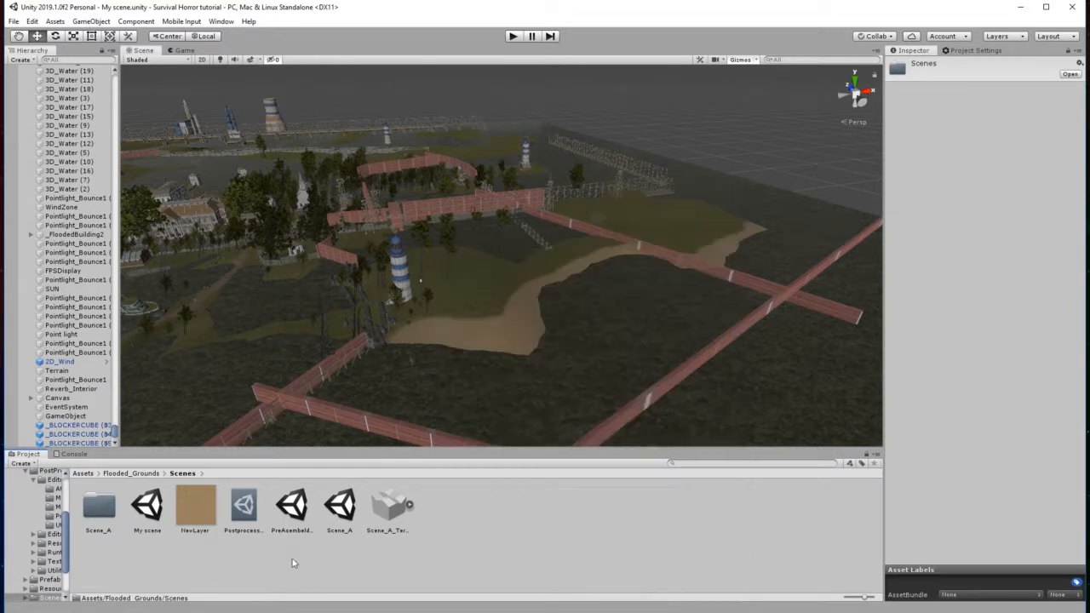
Step: Duplicate the Postprocess_FloodedGrounds profile in the Scenes folder and rename the copy "Horror night PP"
{"action": "left_click", "coordinate": [243, 505]}
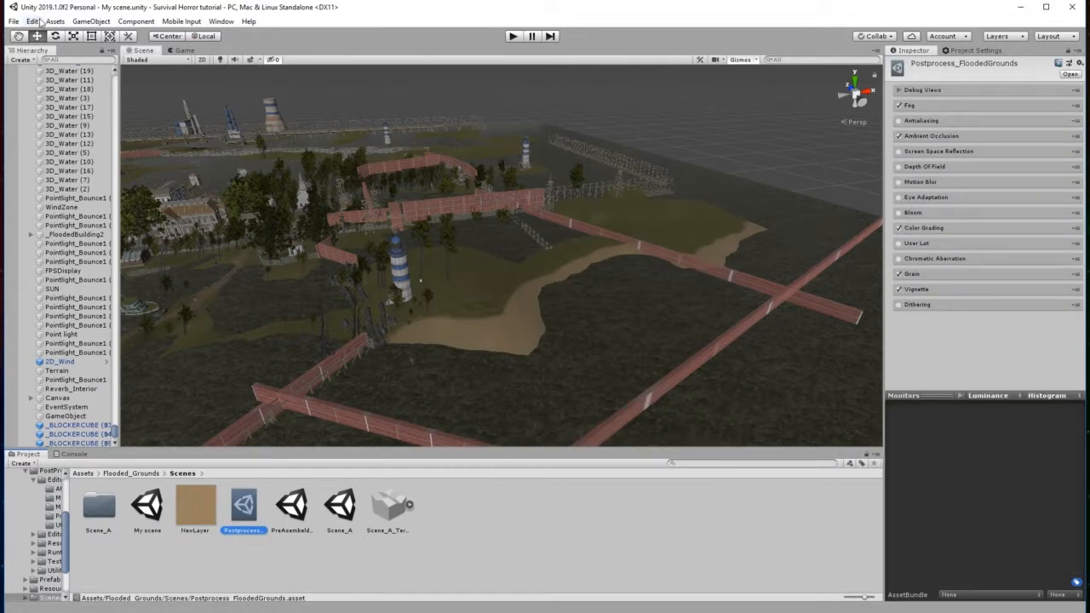
{"action": "left_click", "coordinate": [32, 21]}
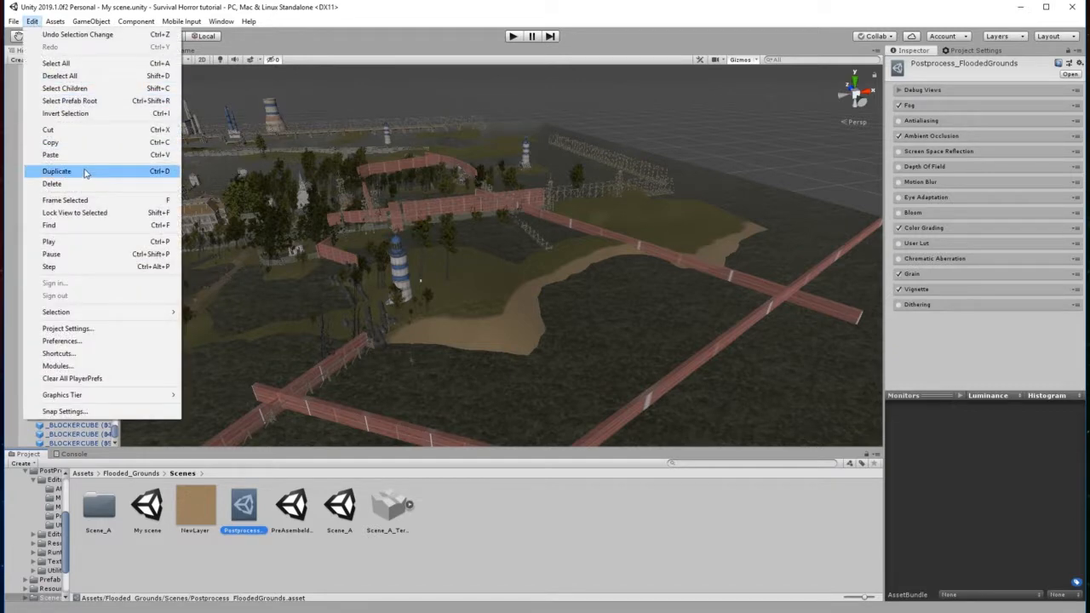
{"action": "left_click", "coordinate": [157, 173]}
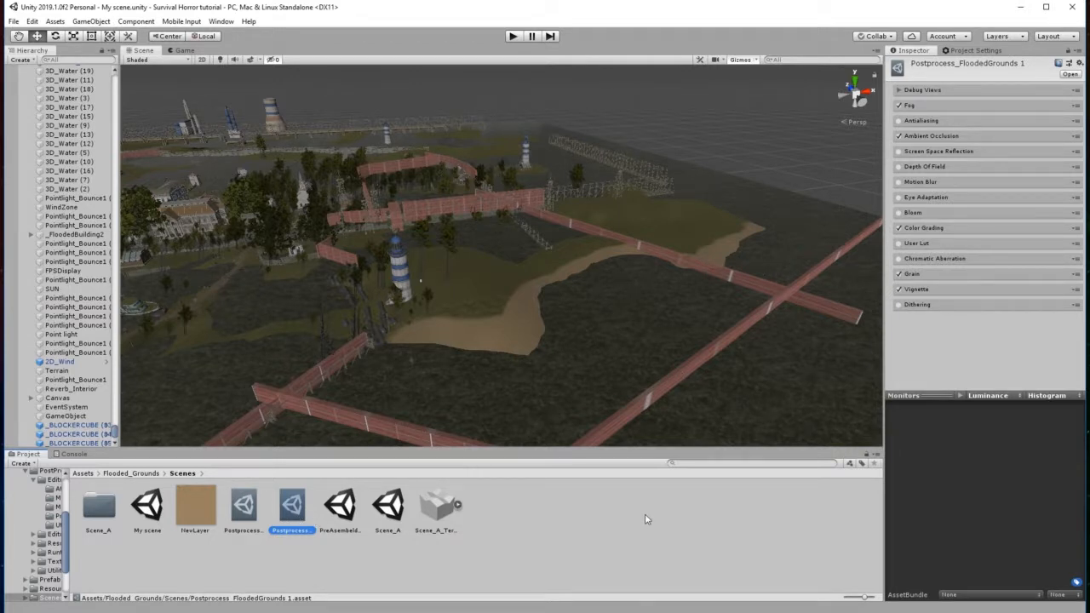
{"action": "right_click", "coordinate": [292, 505]}
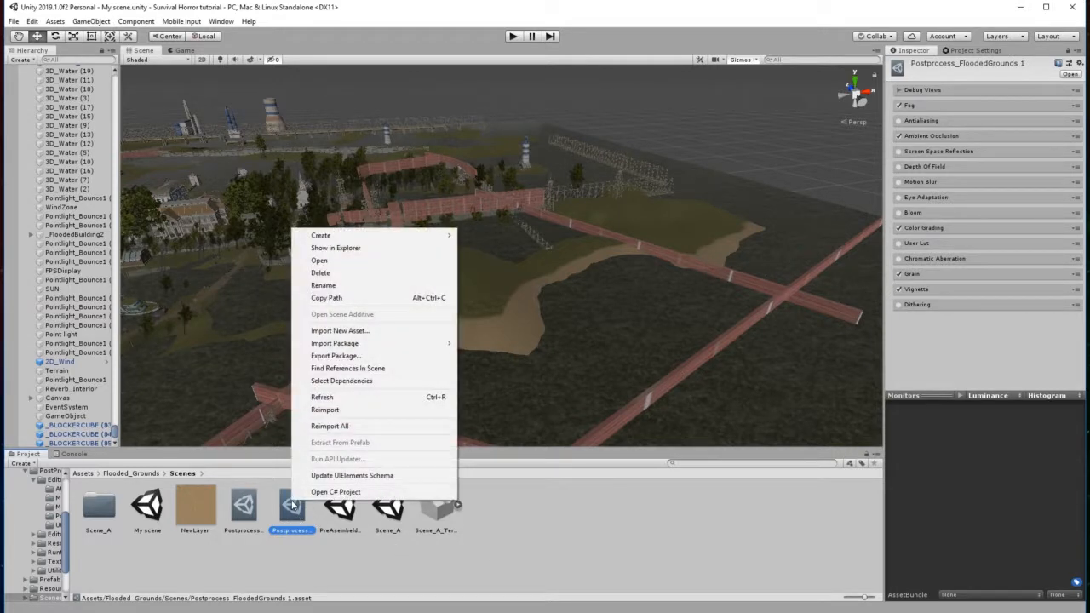
{"action": "left_click", "coordinate": [332, 286]}
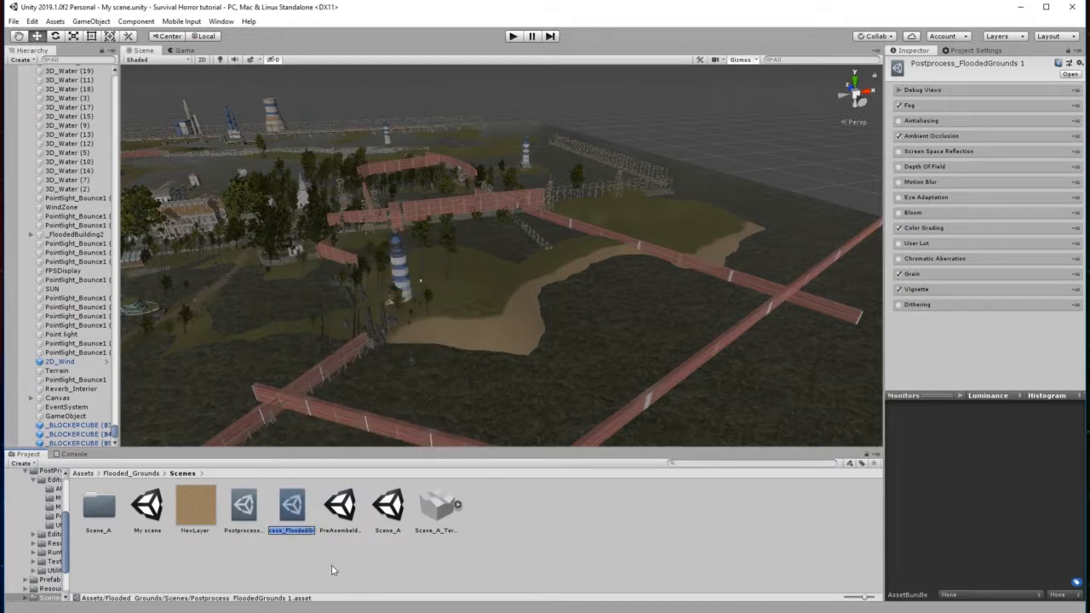
{"action": "type", "text": "Horror night PP"}
{"action": "key", "text": "Return"}
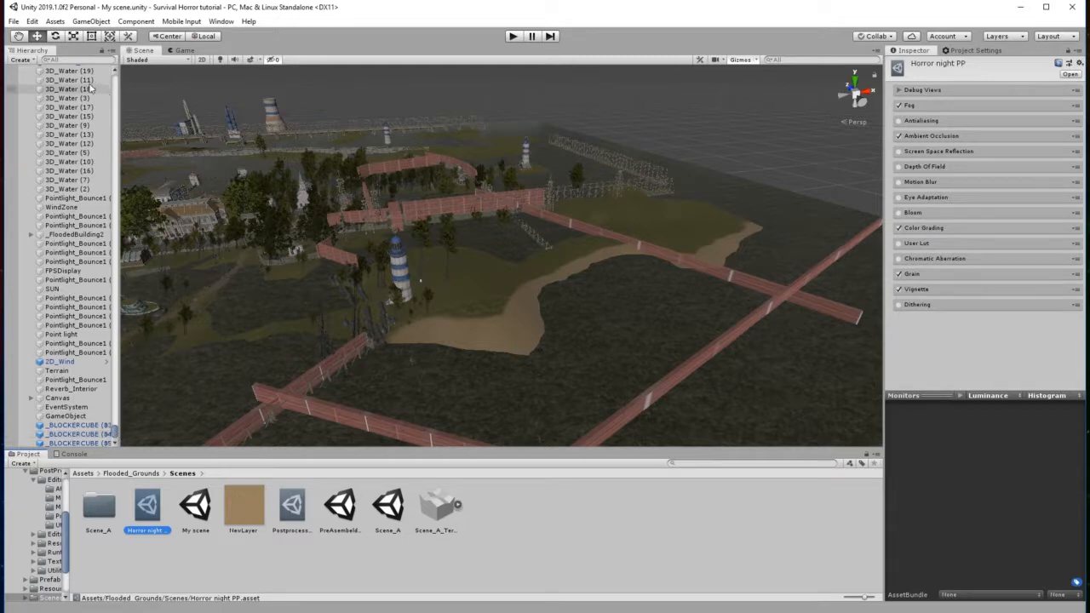
Step: Find FpsController by searching the hierarchy for "fps", select it and clear the search filter
{"action": "left_click", "coordinate": [62, 64]}
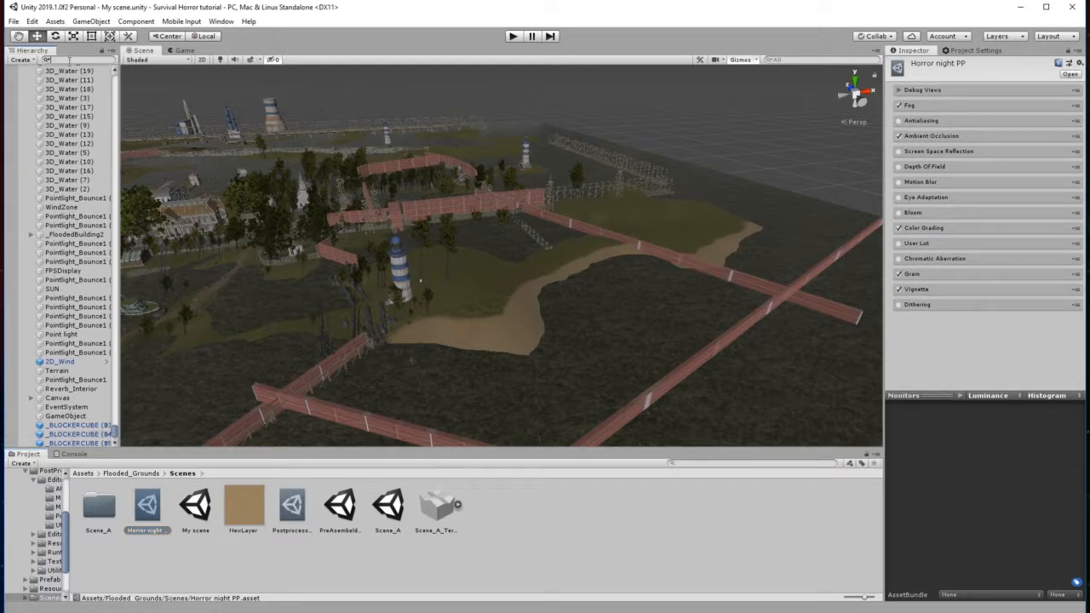
{"action": "type", "text": "fps"}
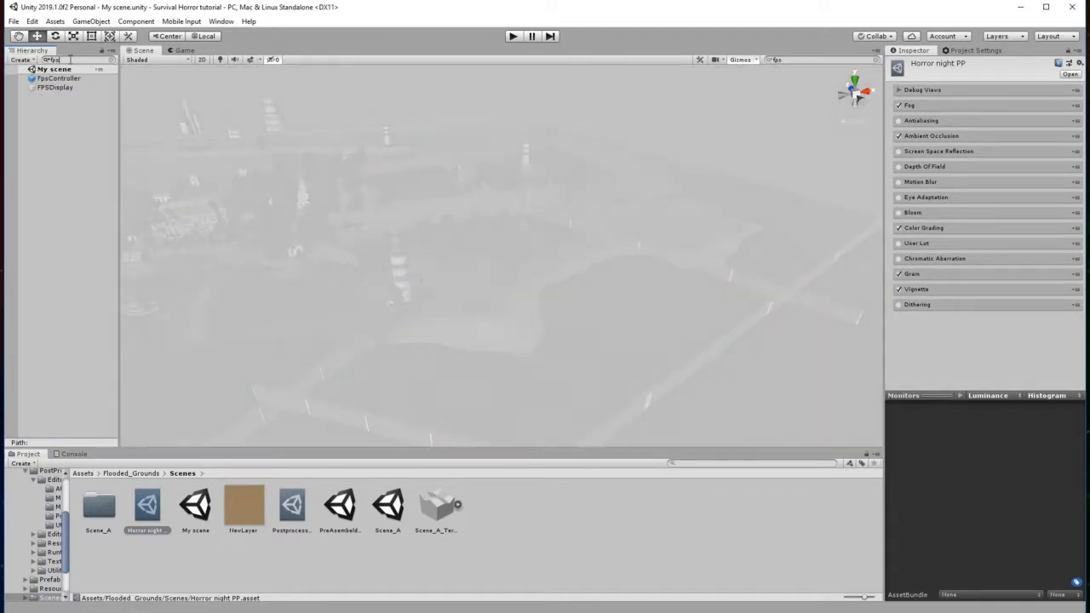
{"action": "left_click", "coordinate": [53, 78]}
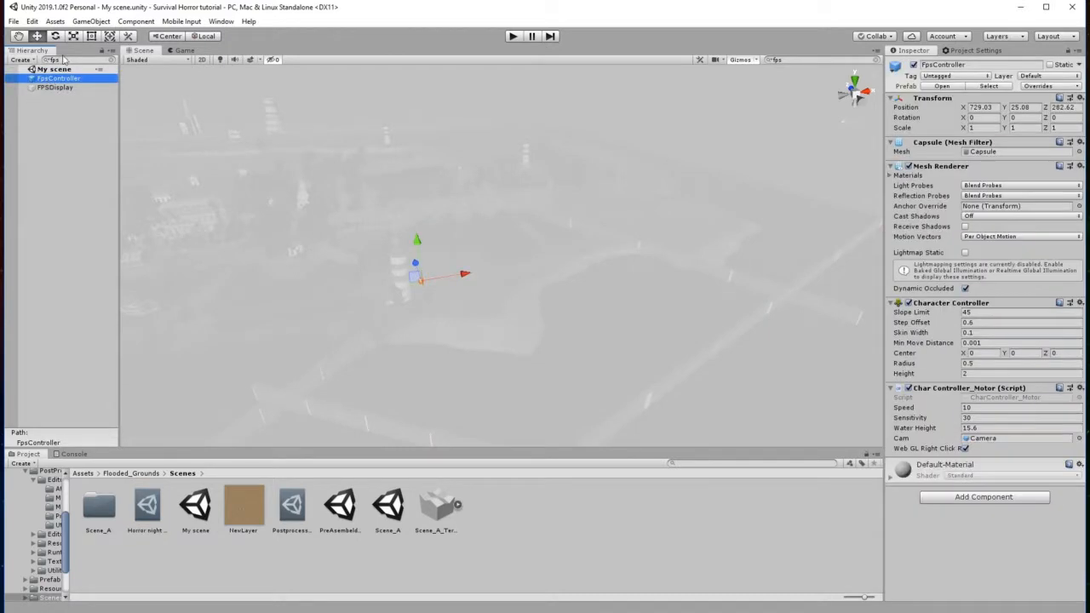
{"action": "double_click", "coordinate": [51, 60]}
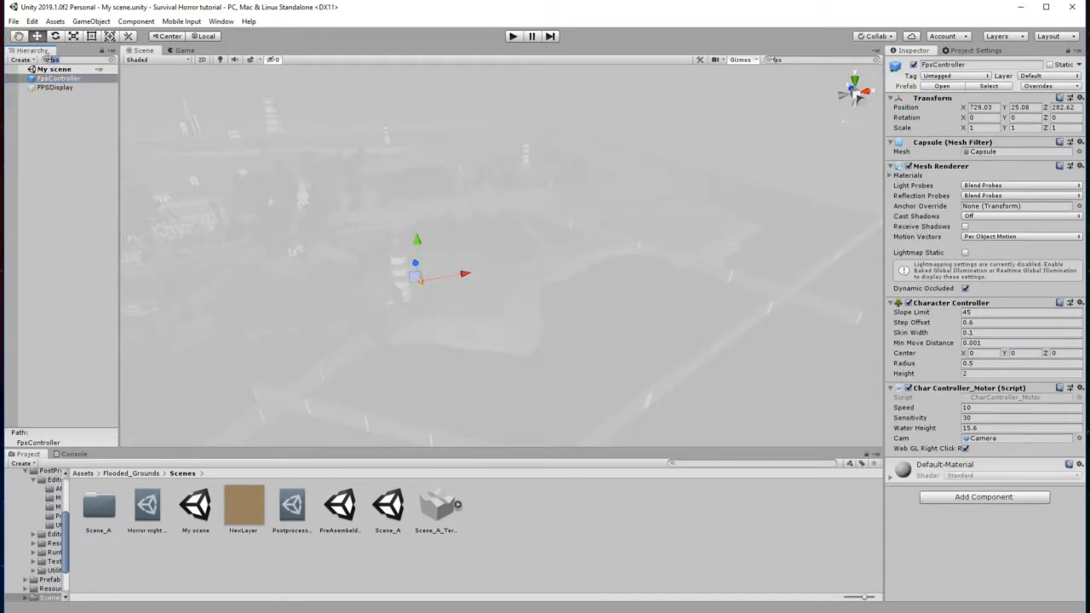
{"action": "key", "text": "BackSpace"}
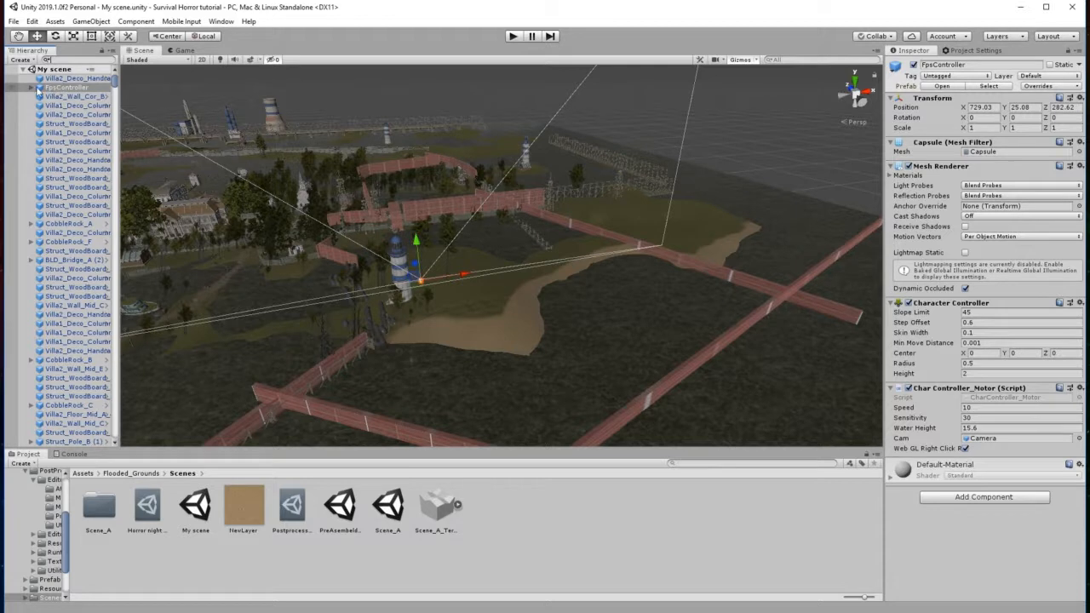
Step: Assign the Horror night PP profile to the Post Processing Behaviour of the Camera under FpsController
{"action": "left_click", "coordinate": [31, 88]}
{"action": "left_click", "coordinate": [67, 96]}
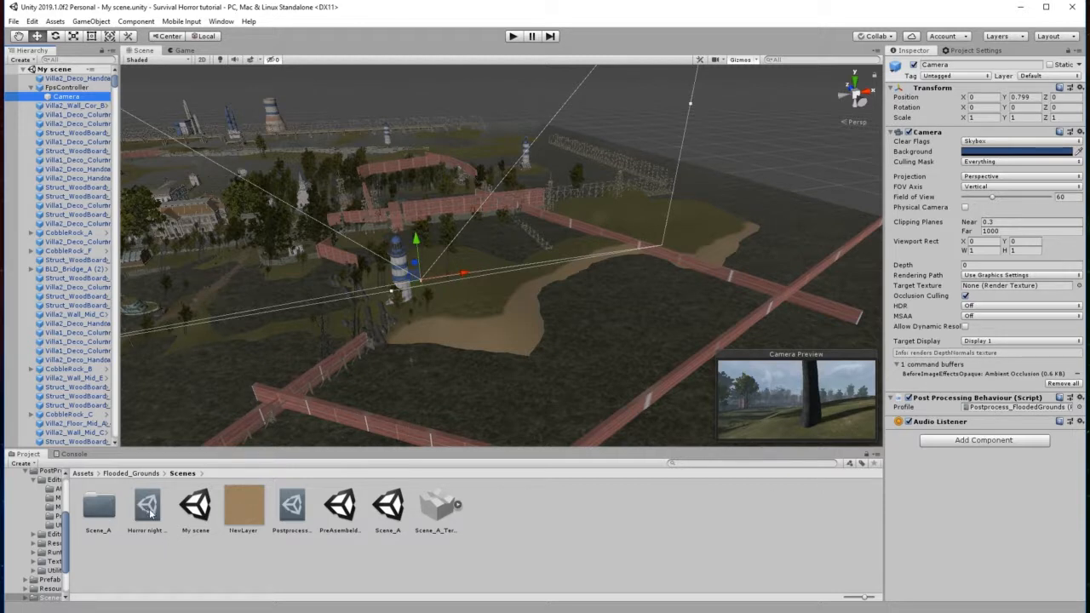
{"action": "left_click_drag", "start_coordinate": [150, 511], "coordinate": [1015, 414]}
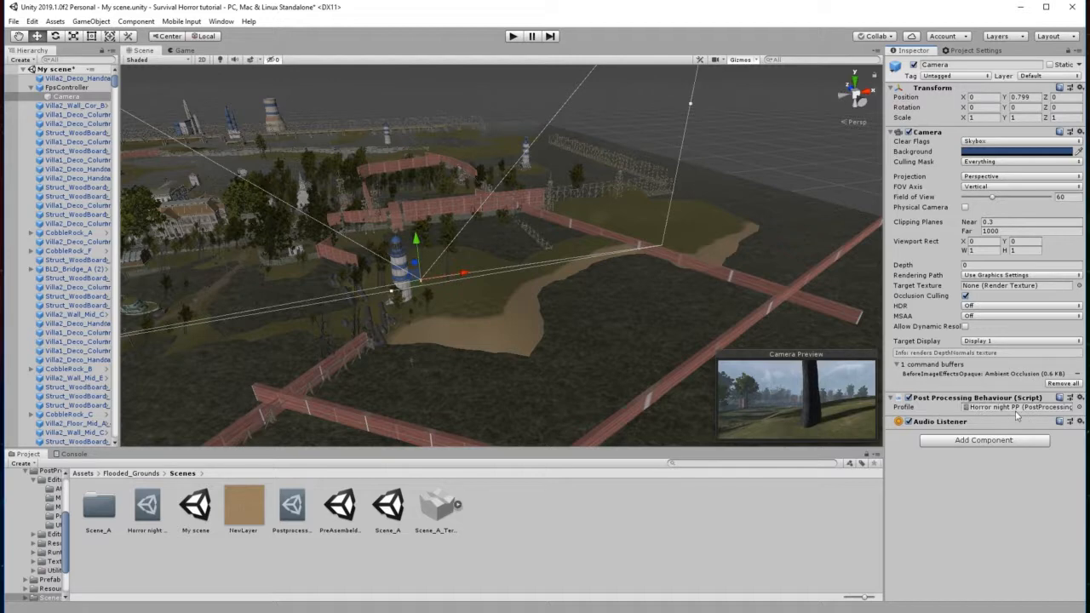
Step: Show the game view beside a widened Inspector displaying the Horror night PP profile's effects
{"action": "left_click", "coordinate": [183, 51]}
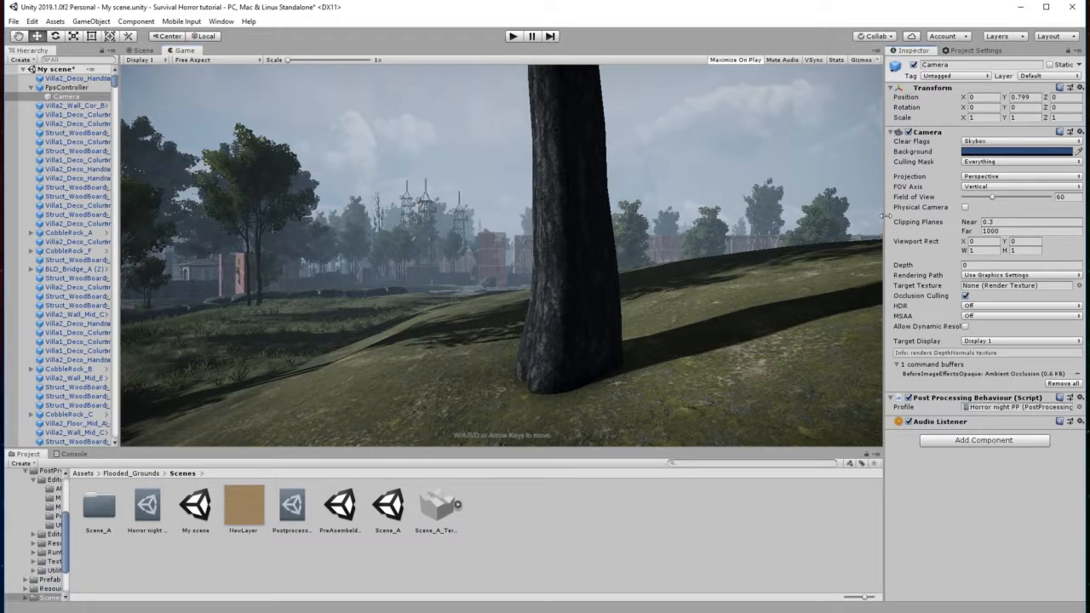
{"action": "left_click_drag", "start_coordinate": [886, 213], "coordinate": [696, 240]}
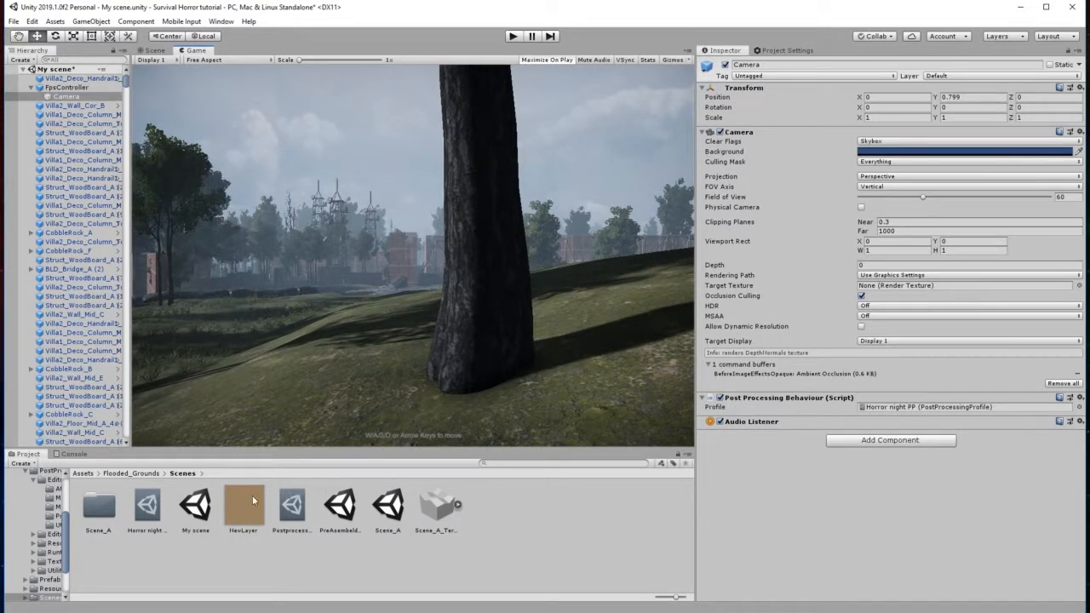
{"action": "left_click", "coordinate": [145, 516]}
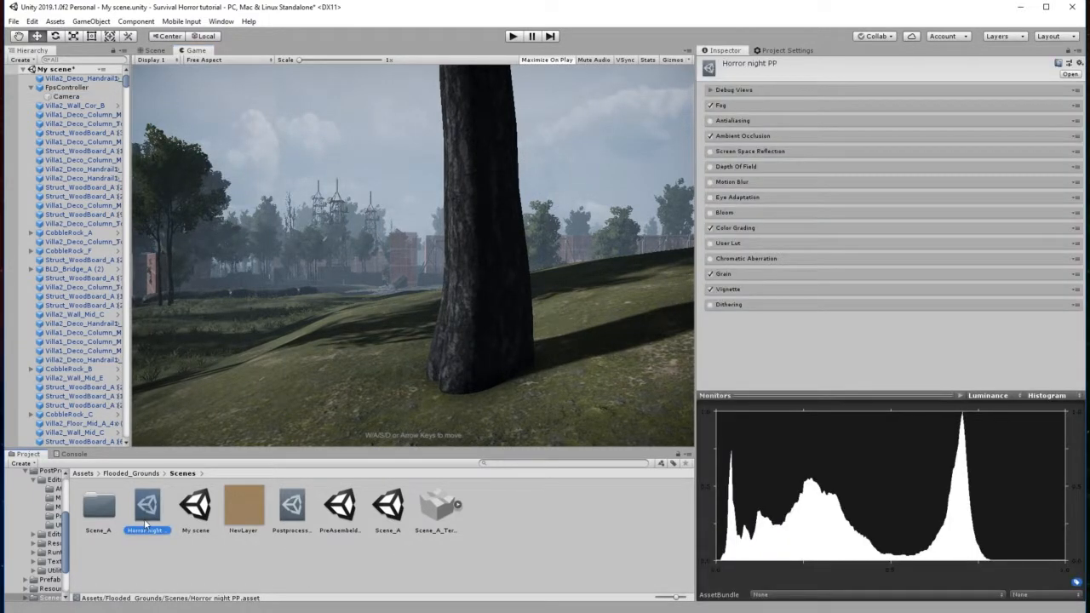
Step: Review the Fog settings and enable Antialiasing in the Horror night PP profile
{"action": "left_click", "coordinate": [737, 109]}
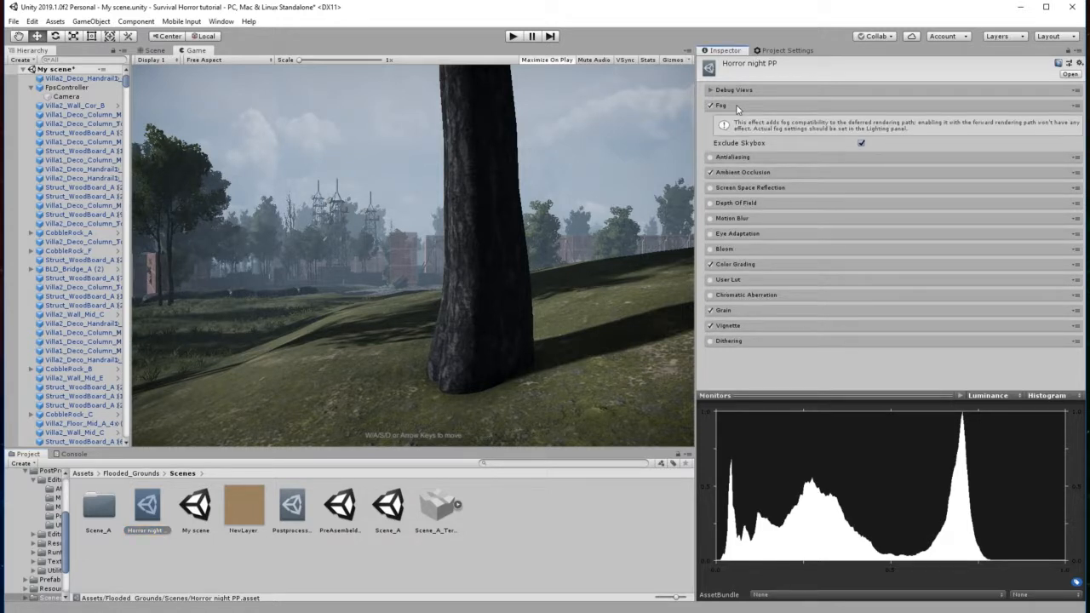
{"action": "left_click", "coordinate": [738, 105]}
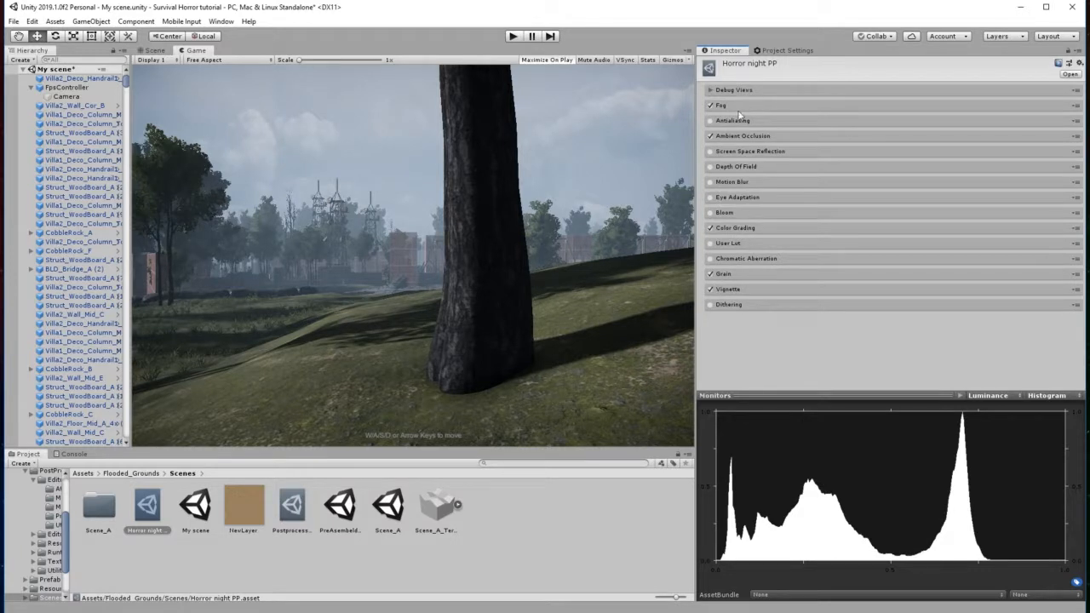
{"action": "left_click", "coordinate": [719, 121]}
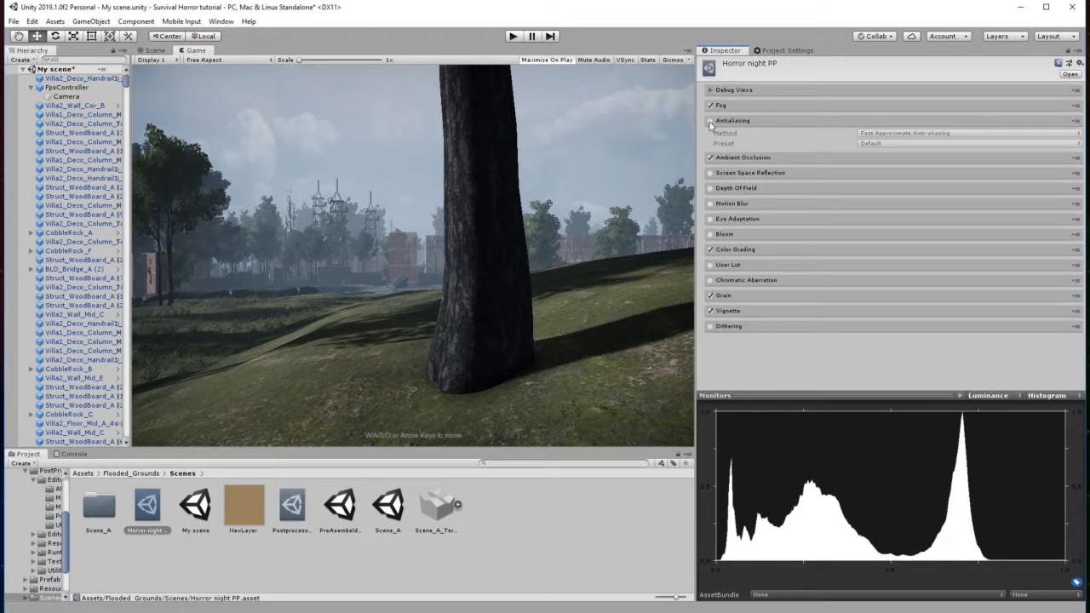
{"action": "left_click", "coordinate": [710, 121]}
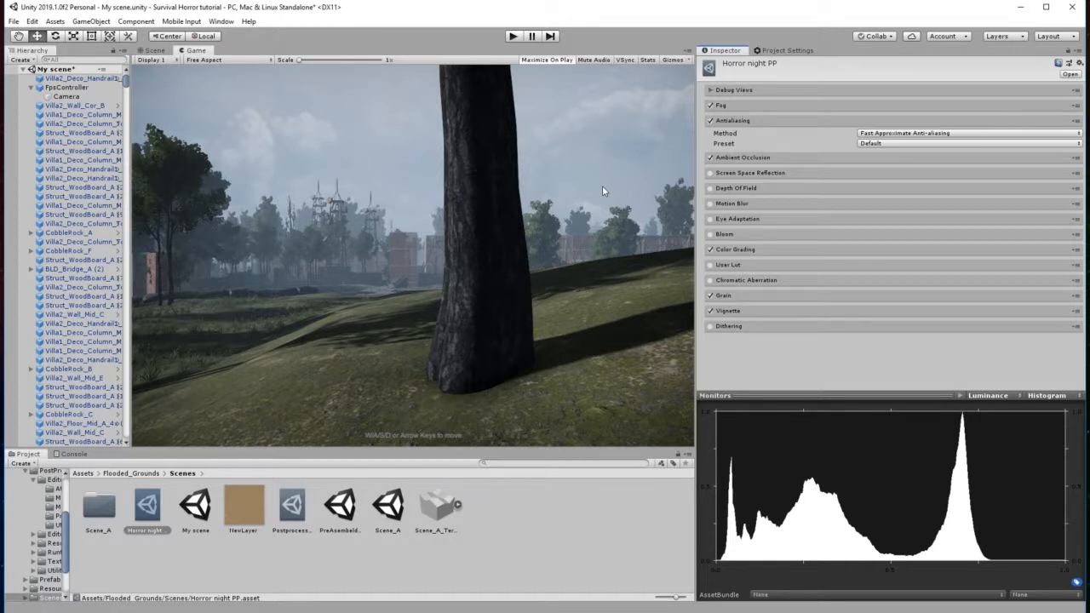
{"action": "left_click", "coordinate": [732, 120]}
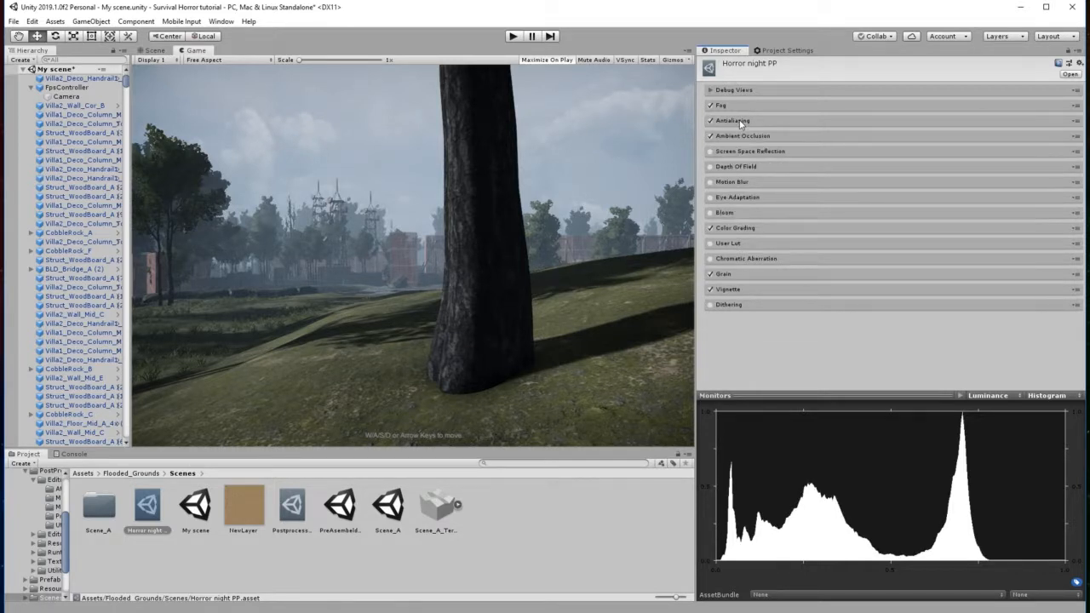
Step: Set the Ambient Occlusion intensity to 1.4 in the Horror night PP profile
{"action": "left_click", "coordinate": [750, 136]}
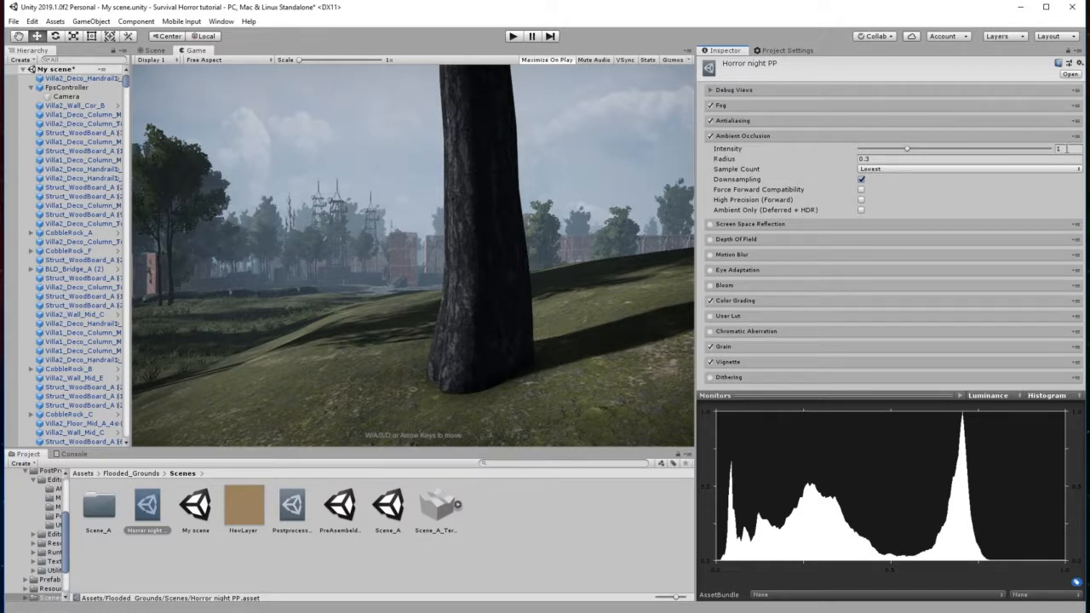
{"action": "left_click", "coordinate": [1058, 149]}
{"action": "type", "text": "1.4"}
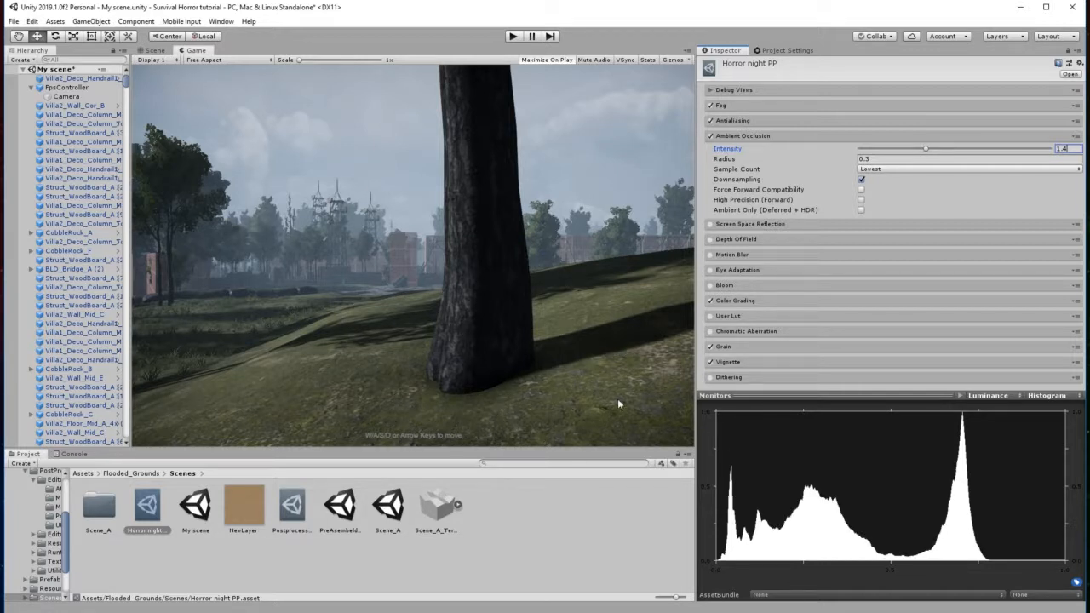
{"action": "left_click", "coordinate": [754, 137]}
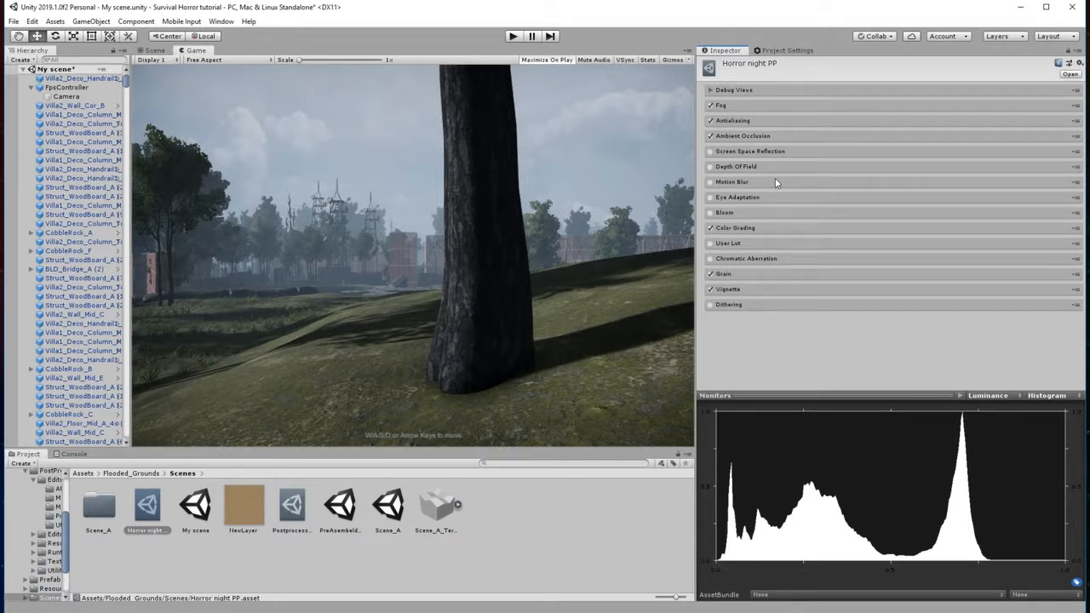
Step: Enable Bloom in the Horror night PP profile and set its intensity to 1.4
{"action": "left_click", "coordinate": [745, 213]}
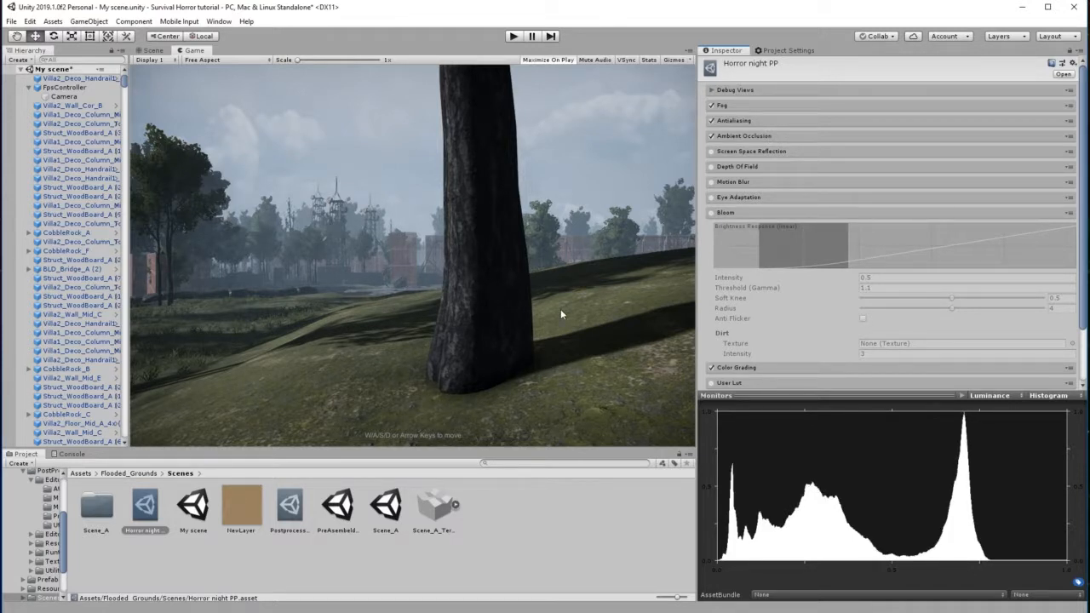
{"action": "left_click", "coordinate": [711, 213]}
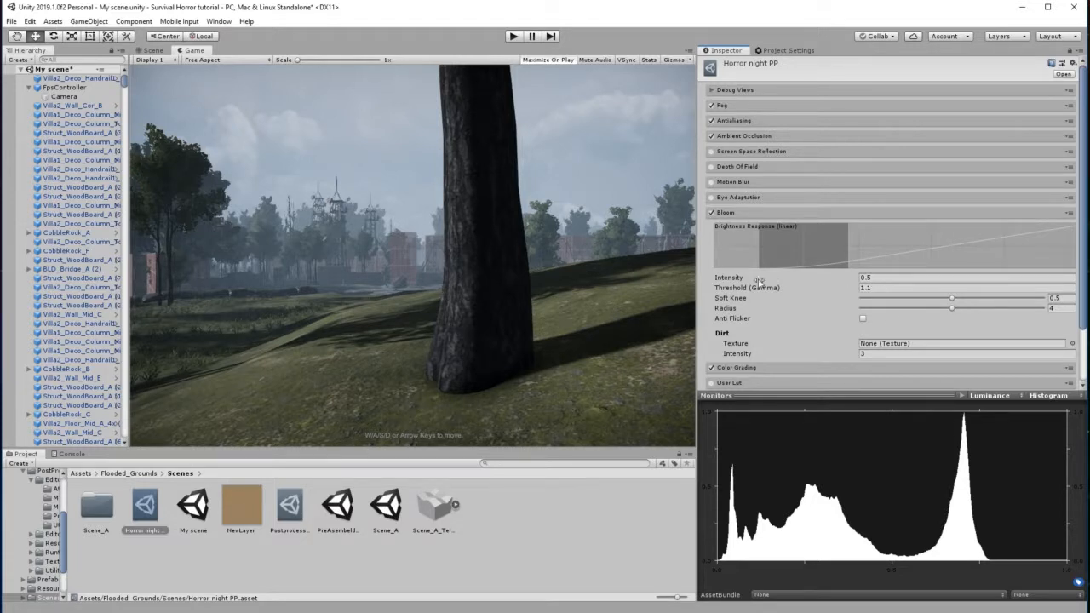
{"action": "mouse_move", "coordinate": [741, 278]}
{"action": "left_mouse_down"}
{"action": "mouse_move", "coordinate": [797, 279]}
{"action": "mouse_move", "coordinate": [736, 282]}
{"action": "mouse_move", "coordinate": [753, 280]}
{"action": "left_mouse_up"}
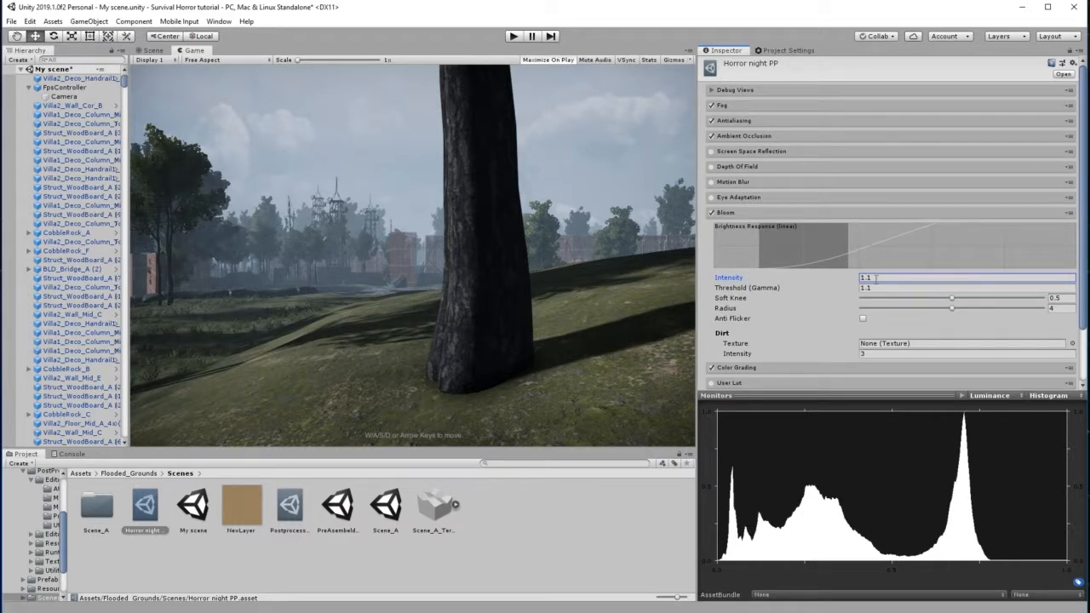
{"action": "left_click_drag", "start_coordinate": [876, 278], "coordinate": [868, 279]}
{"action": "type", "text": "4"}
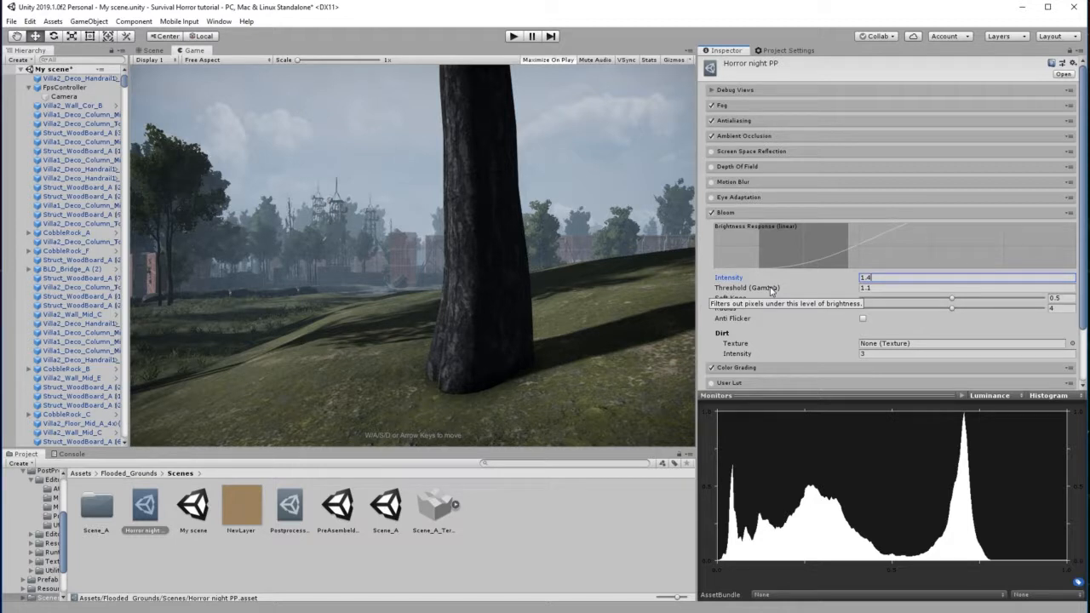
Step: Set the Bloom threshold to 0.7 and the soft knee to 0.9 in the Horror night PP profile
{"action": "mouse_move", "coordinate": [770, 290]}
{"action": "left_mouse_down"}
{"action": "mouse_move", "coordinate": [991, 295]}
{"action": "mouse_move", "coordinate": [721, 294]}
{"action": "mouse_move", "coordinate": [754, 290]}
{"action": "left_mouse_up"}
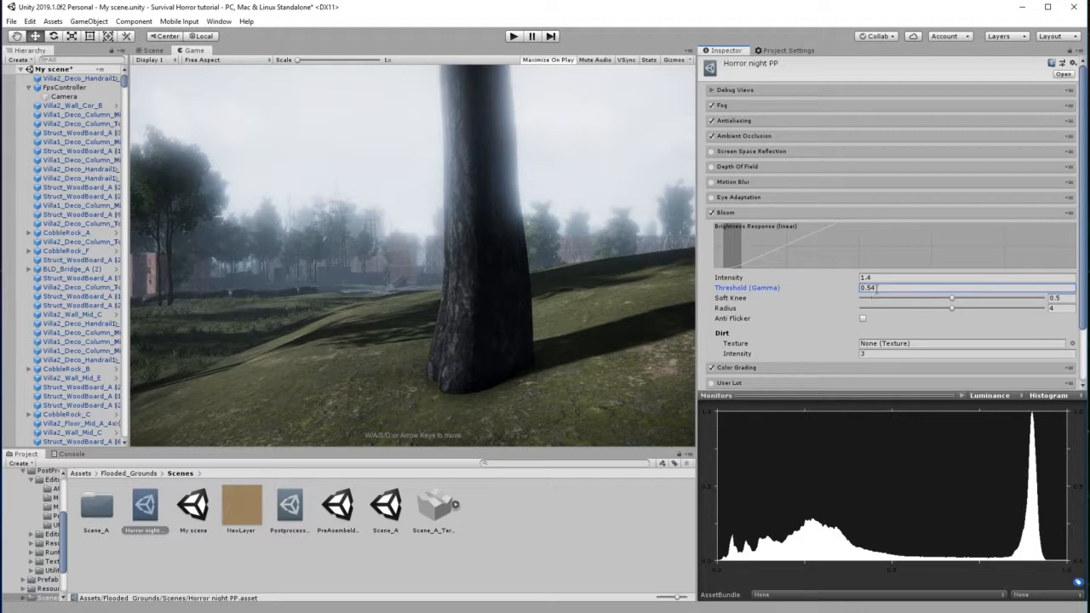
{"action": "left_click", "coordinate": [869, 289]}
{"action": "type", "text": "0.7"}
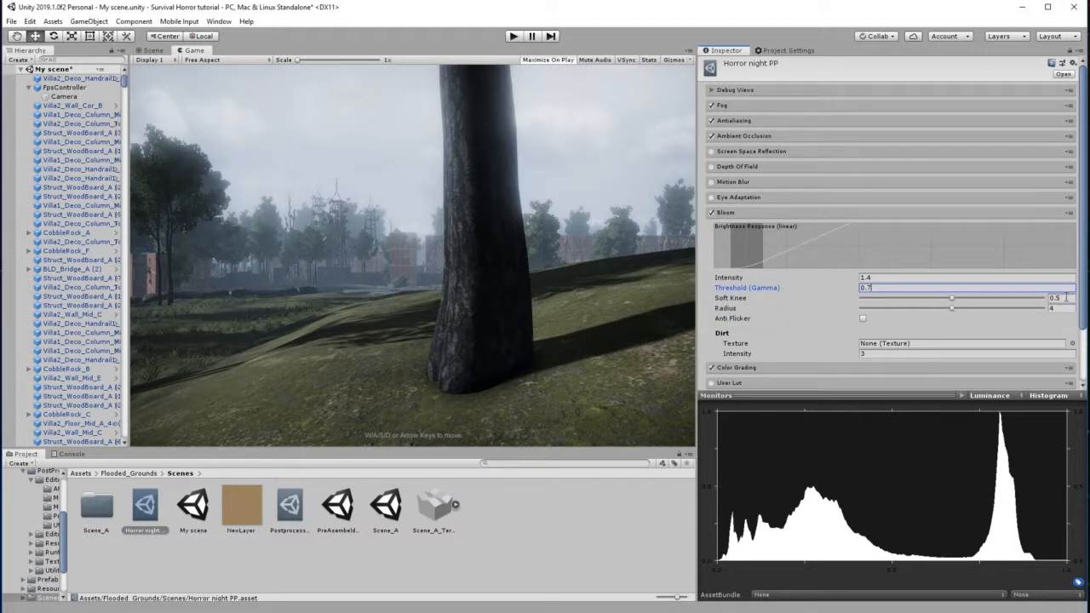
{"action": "left_click", "coordinate": [1060, 297]}
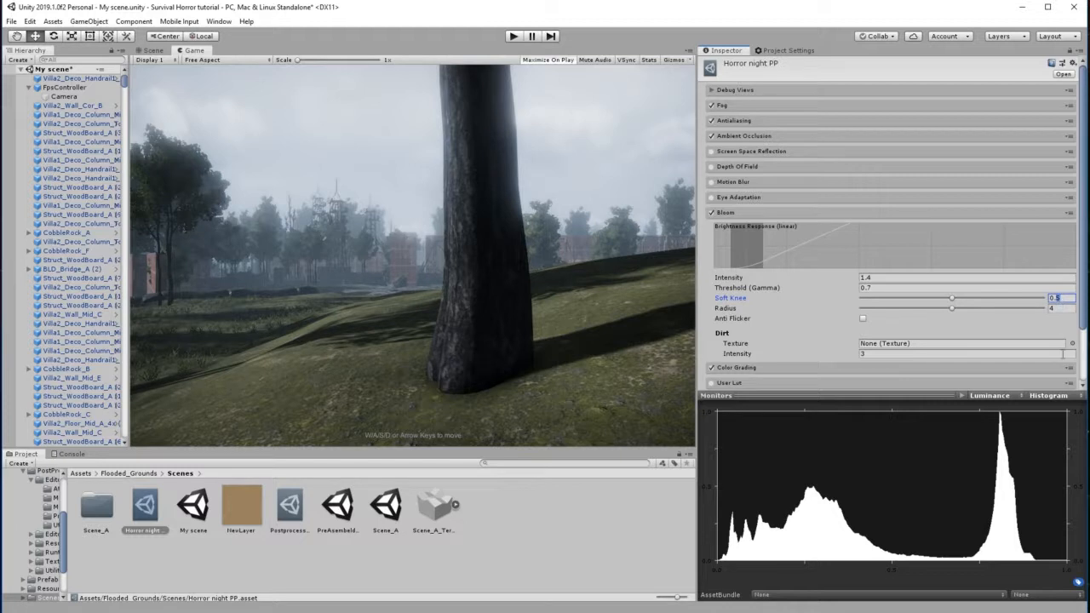
{"action": "type", "text": "0.9"}
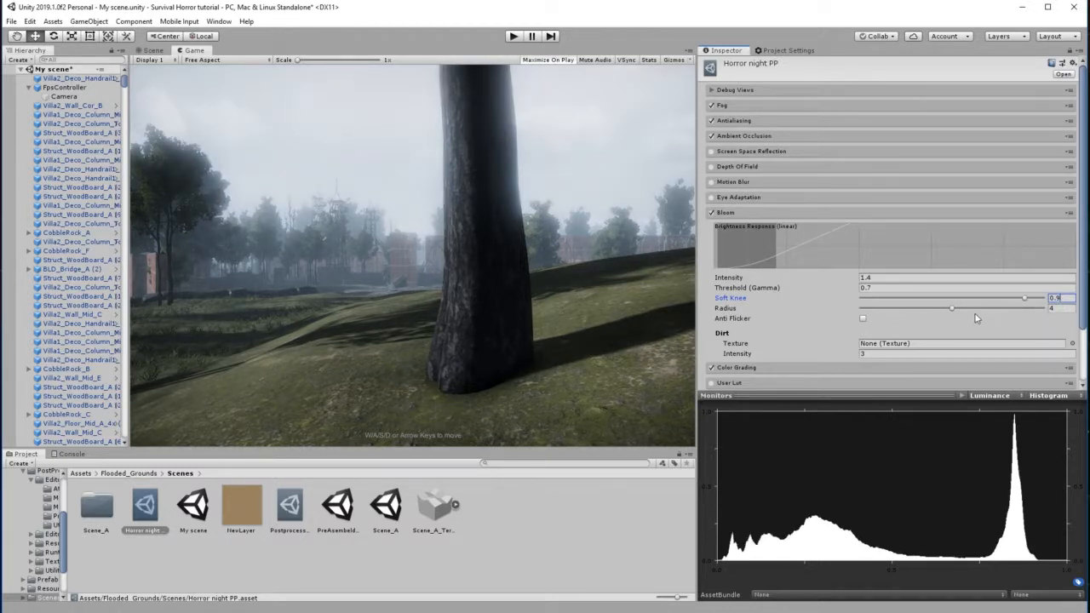
Step: Set the Bloom radius to 5.6 and enable Anti Flicker
{"action": "left_click", "coordinate": [1054, 308]}
{"action": "type", "text": "5.6"}
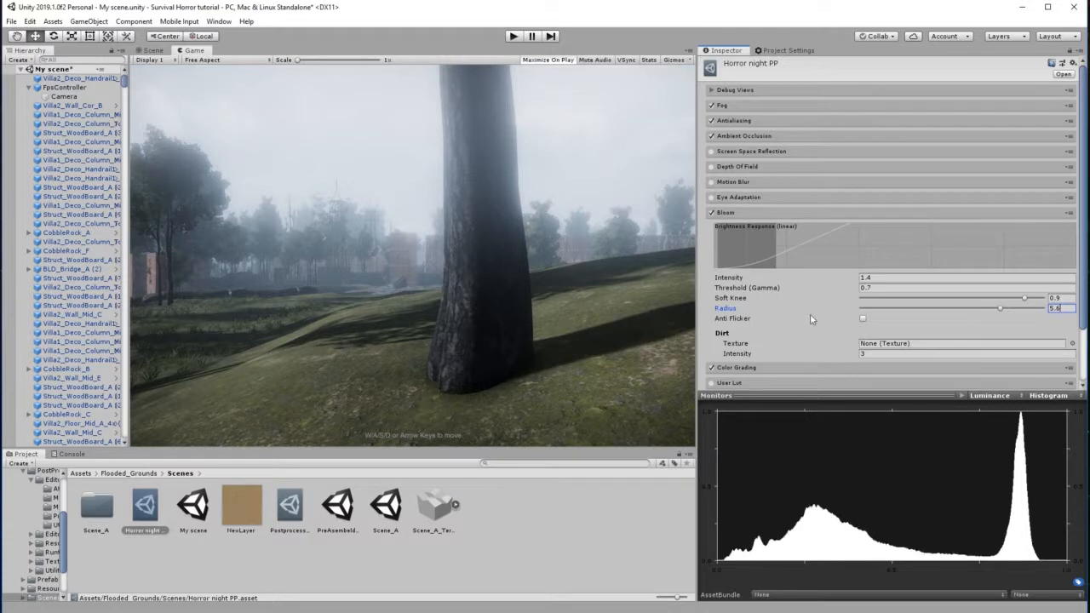
{"action": "left_click", "coordinate": [862, 320]}
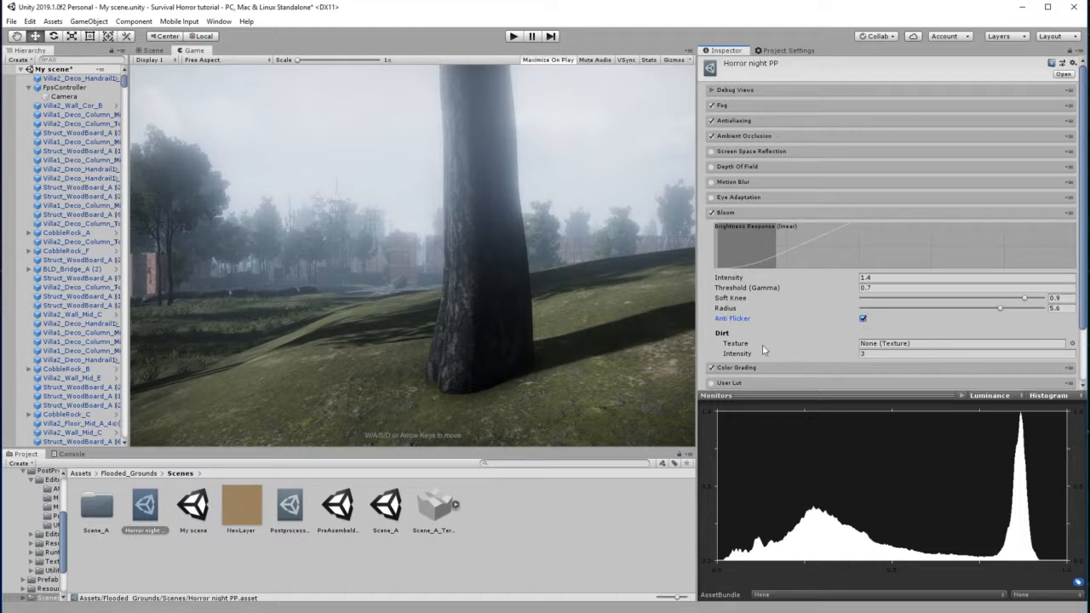
{"action": "left_click", "coordinate": [742, 213]}
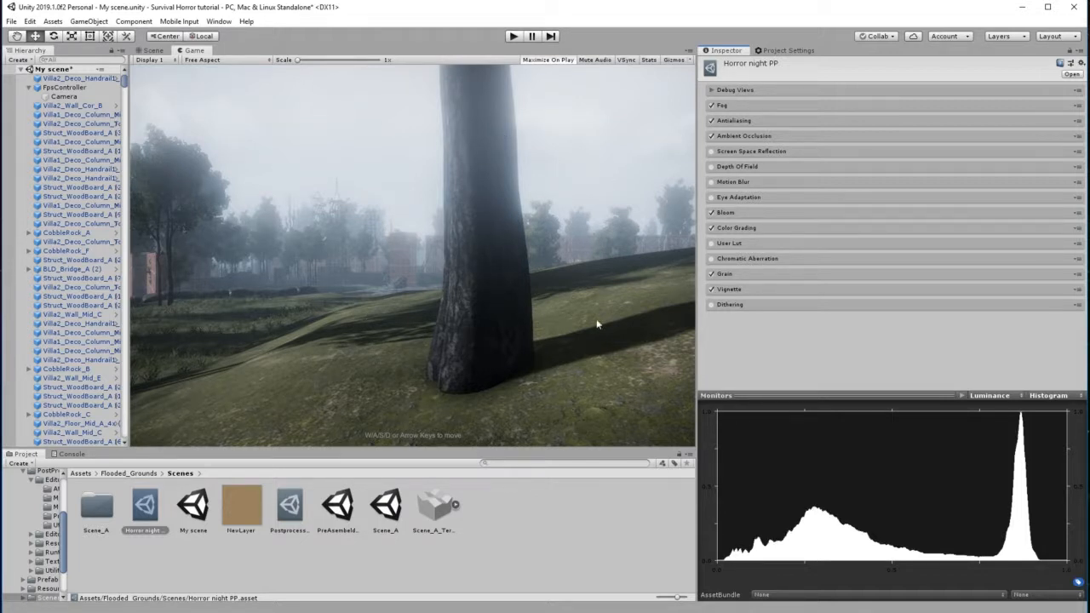
Step: Keep Filmic (ACES) as the Color Grading tonemapper and set the Post Exposure to -1
{"action": "left_click", "coordinate": [741, 228]}
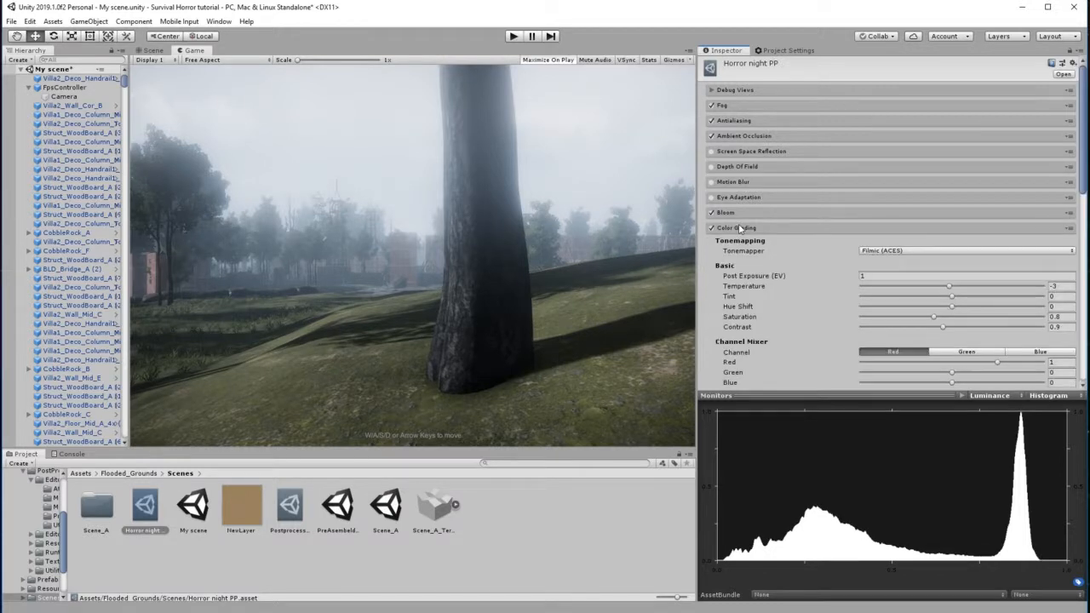
{"action": "left_click_drag", "start_coordinate": [1086, 194], "coordinate": [1086, 240]}
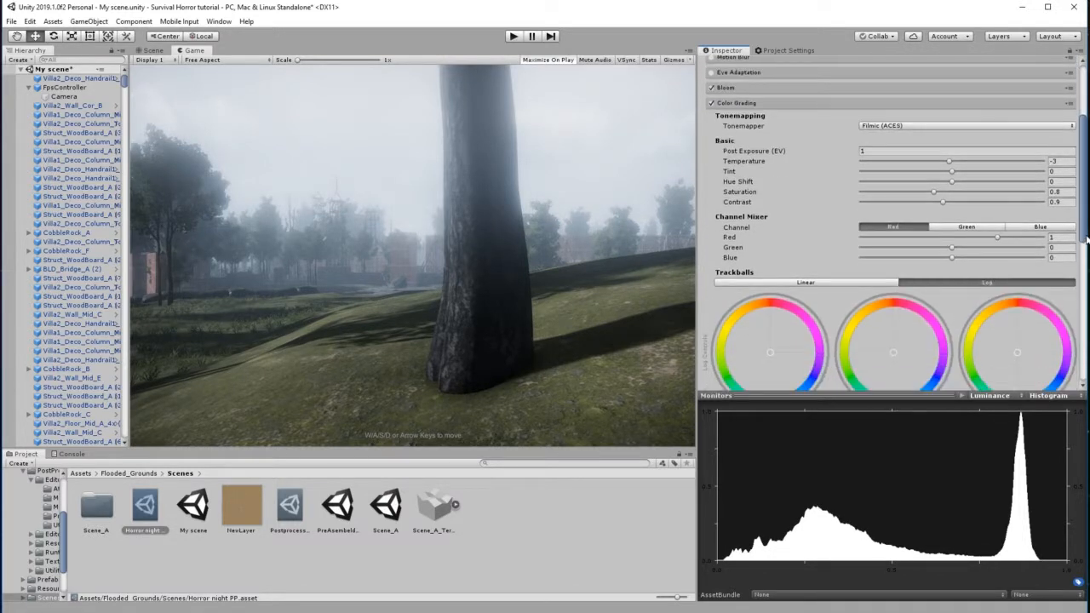
{"action": "left_click", "coordinate": [904, 128]}
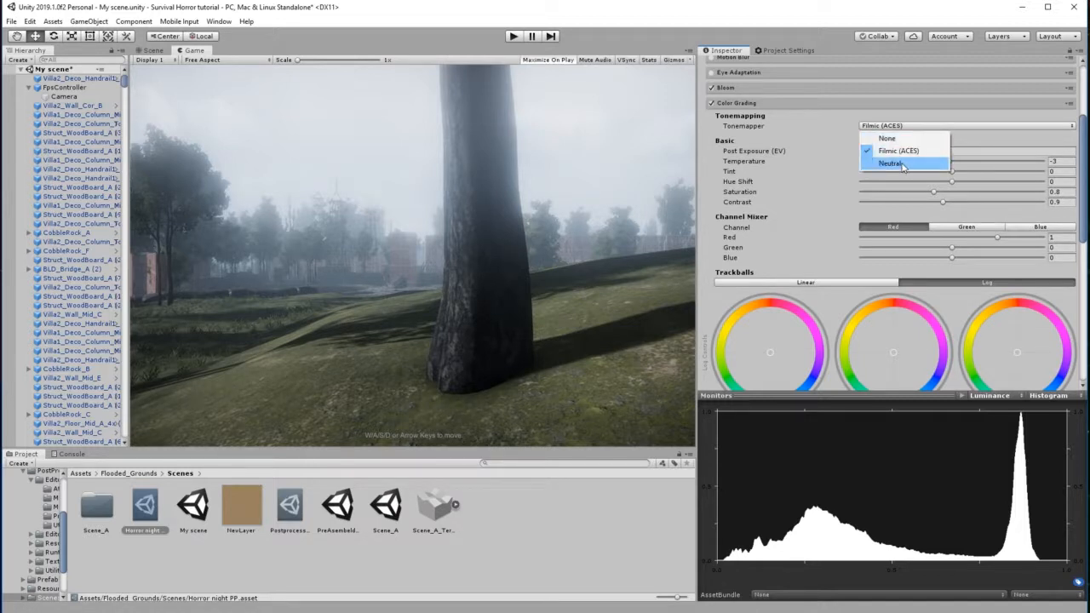
{"action": "left_click", "coordinate": [894, 126]}
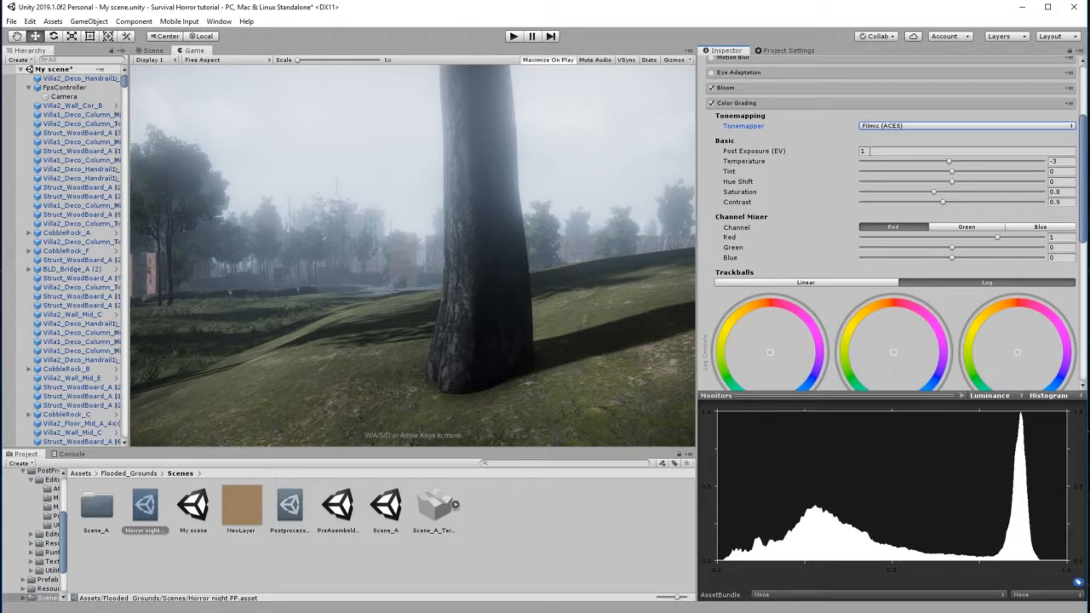
{"action": "mouse_move", "coordinate": [765, 151]}
{"action": "left_mouse_down"}
{"action": "mouse_move", "coordinate": [915, 165]}
{"action": "mouse_move", "coordinate": [783, 151]}
{"action": "mouse_move", "coordinate": [622, 159]}
{"action": "mouse_move", "coordinate": [771, 156]}
{"action": "mouse_move", "coordinate": [756, 157]}
{"action": "left_mouse_up"}
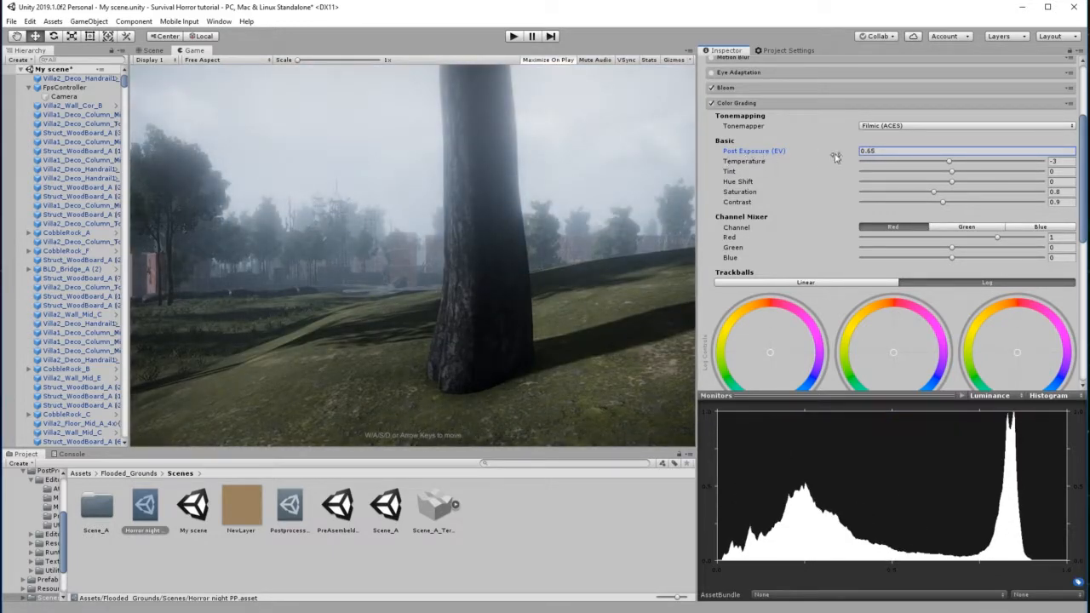
{"action": "left_click", "coordinate": [876, 151]}
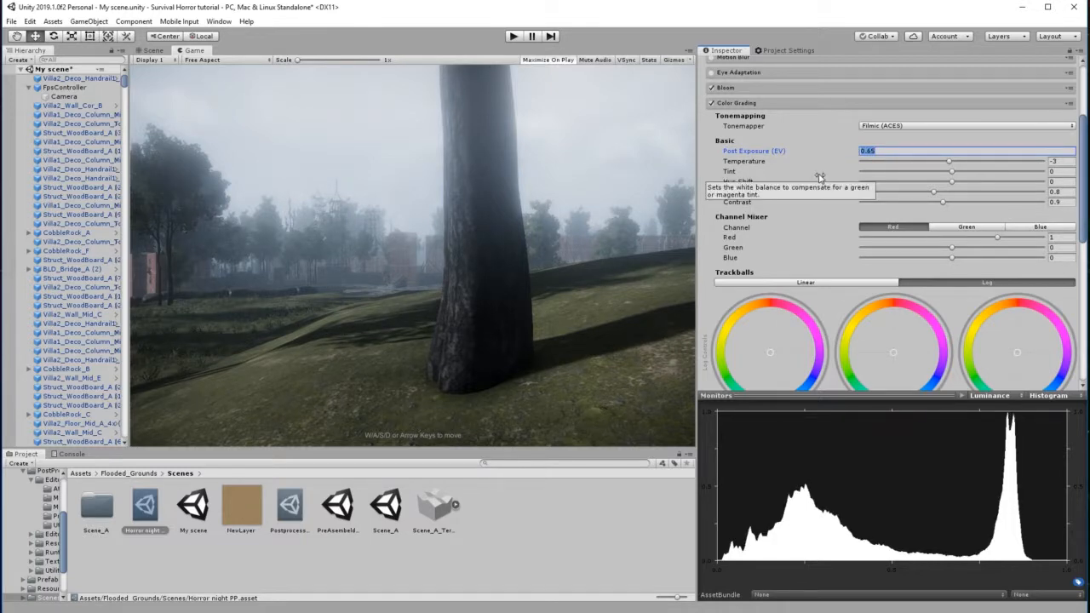
{"action": "type", "text": "-1"}
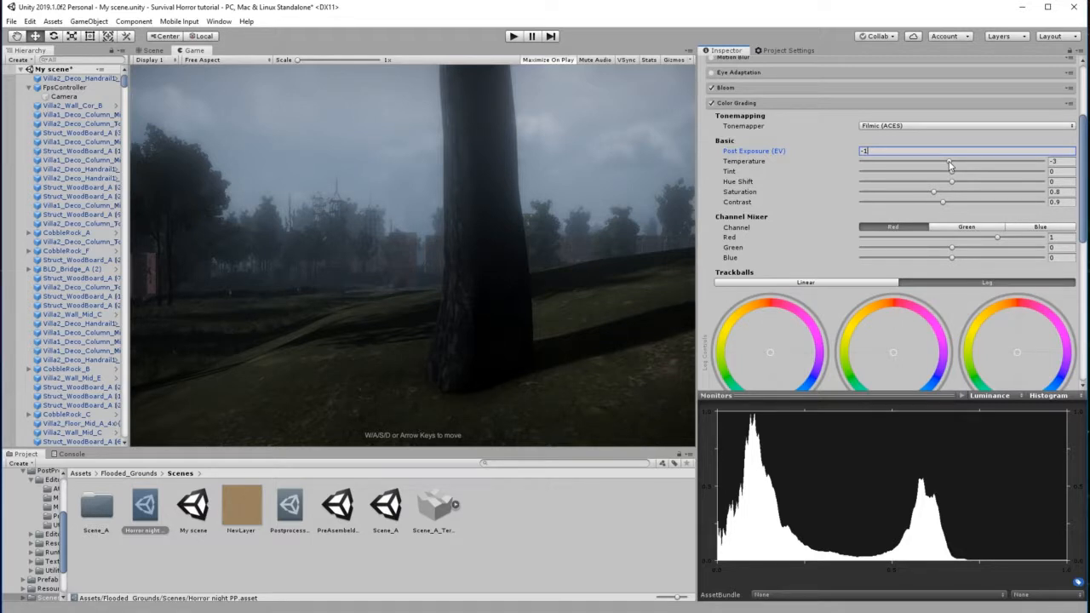
Step: Adjust Color Grading to temperature -52.3, tint 6.2, saturation 0.45 and contrast 1.424
{"action": "left_click_drag", "start_coordinate": [951, 165], "coordinate": [905, 166]}
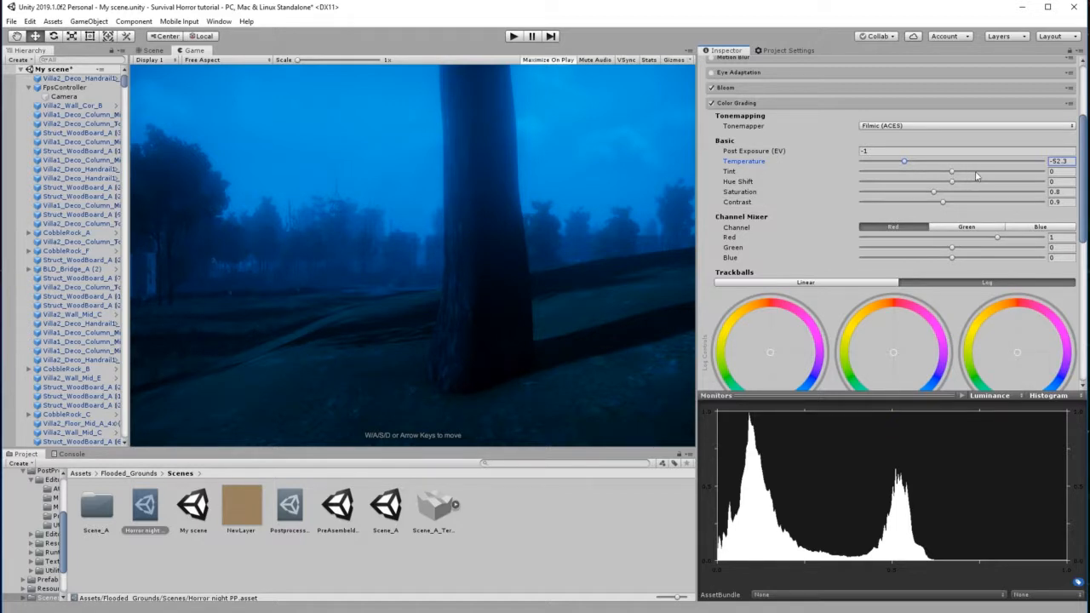
{"action": "left_click_drag", "start_coordinate": [953, 173], "coordinate": [960, 175]}
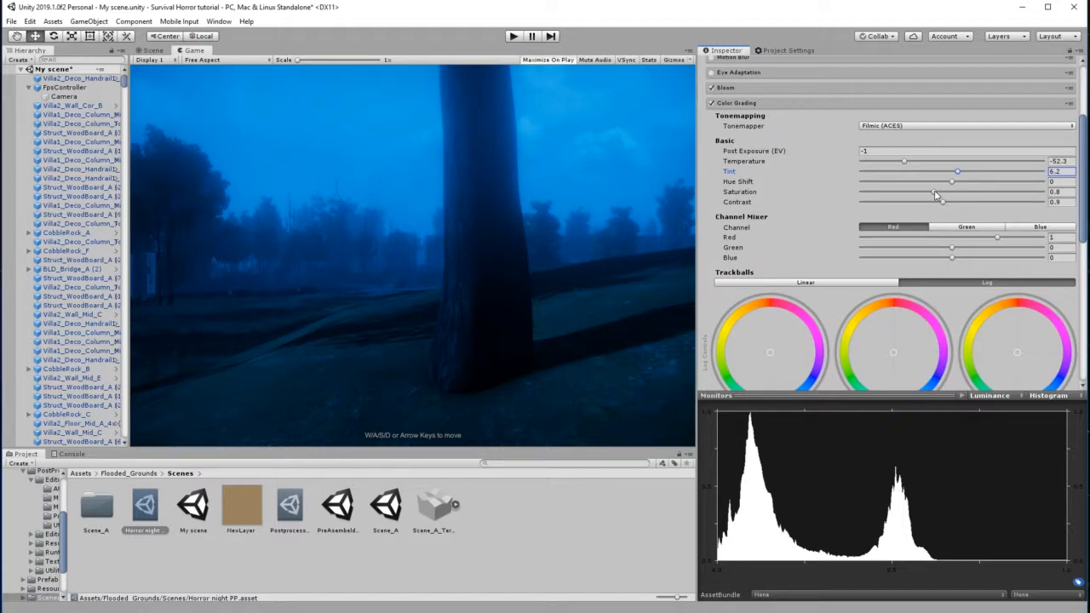
{"action": "left_click_drag", "start_coordinate": [935, 195], "coordinate": [903, 200]}
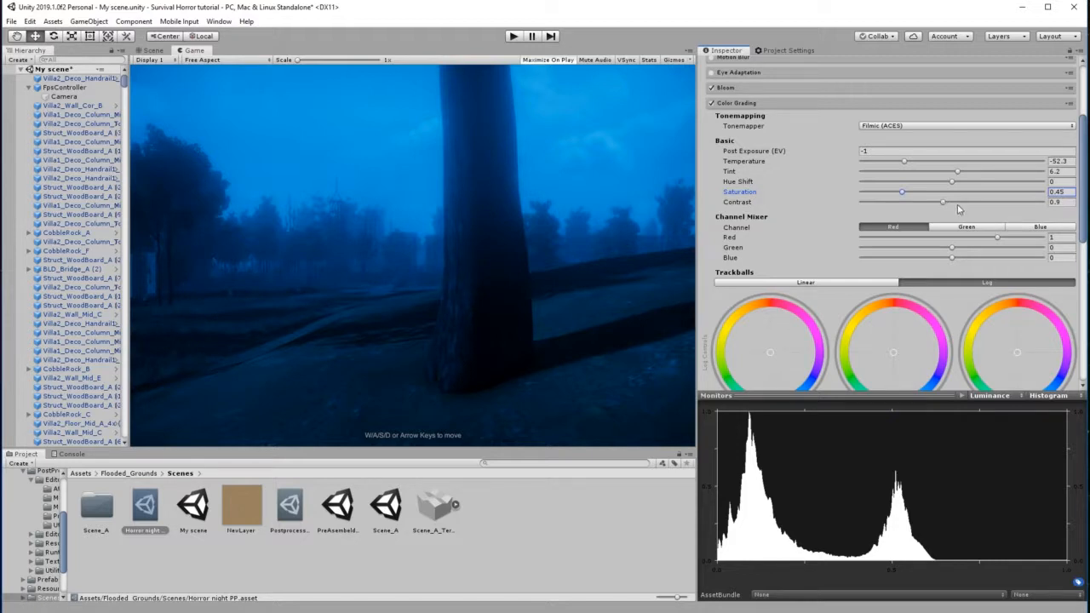
{"action": "left_click_drag", "start_coordinate": [943, 205], "coordinate": [991, 202]}
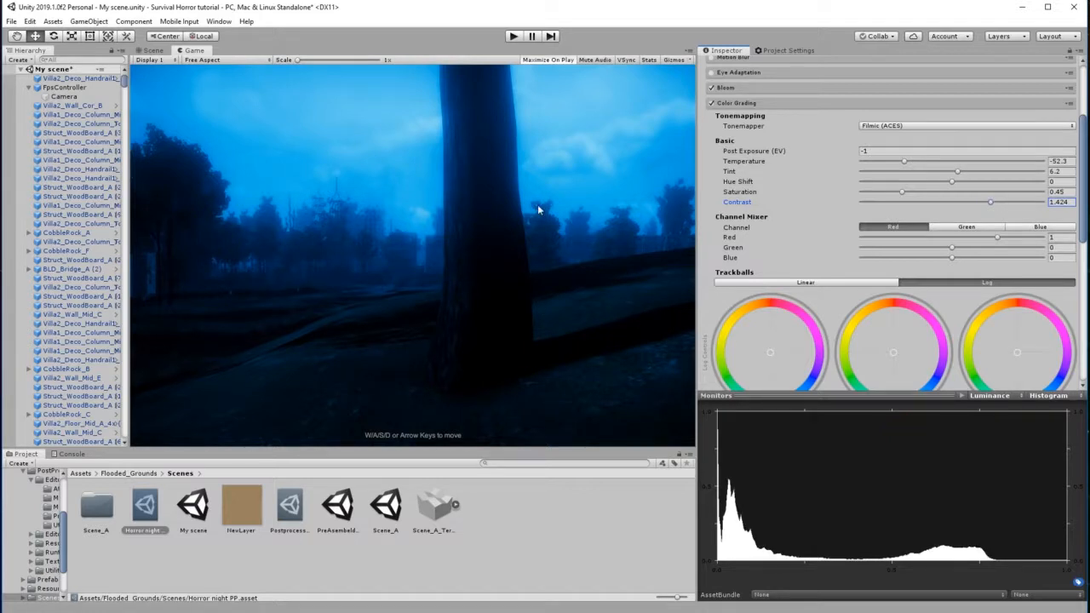
Step: Enable the effects display in the Scene view to preview the grading, and return to the Game view
{"action": "left_click", "coordinate": [153, 50]}
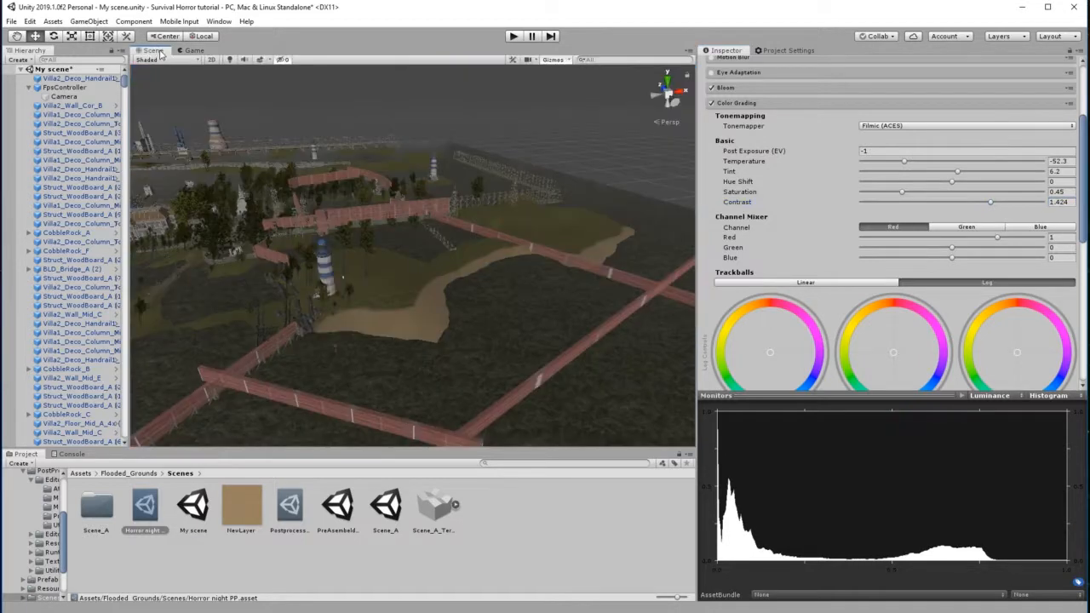
{"action": "left_click", "coordinate": [260, 60]}
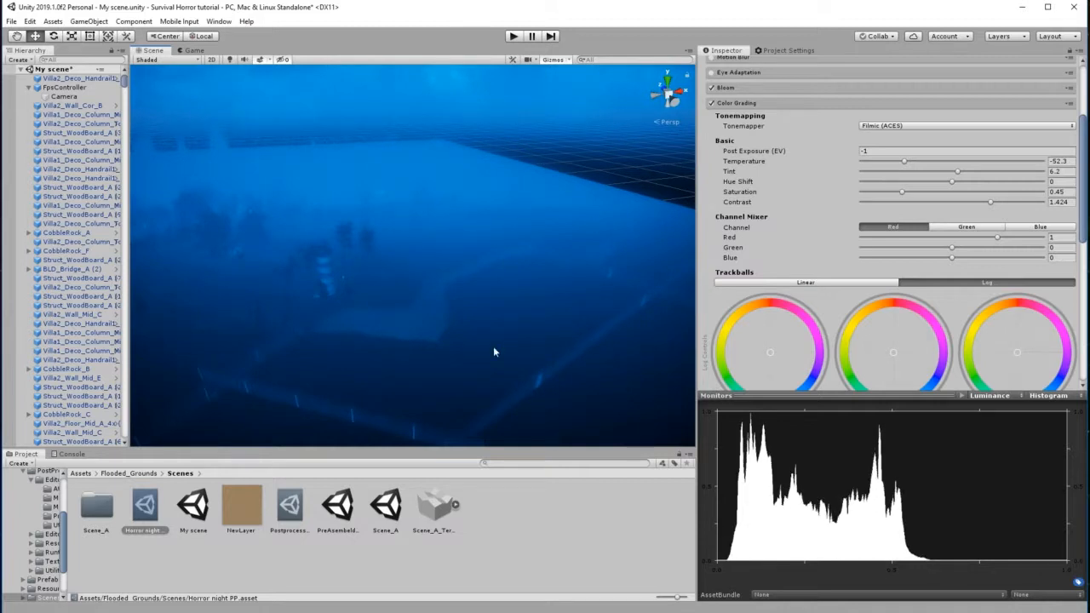
{"action": "left_click", "coordinate": [195, 50]}
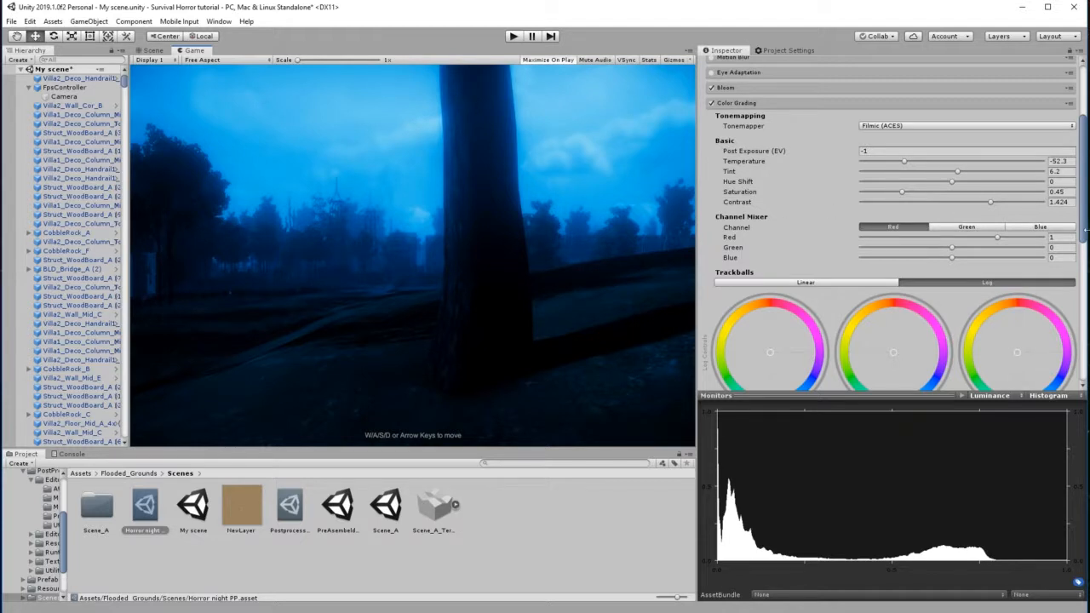
Step: Review the Channel Mixer and Trackballs settings of Color Grading and collapse the effect
{"action": "scroll", "coordinate": [1085, 198], "scroll_direction": "down", "scroll_amount": 1}
{"action": "left_click_drag", "start_coordinate": [1085, 198], "coordinate": [1084, 219]}
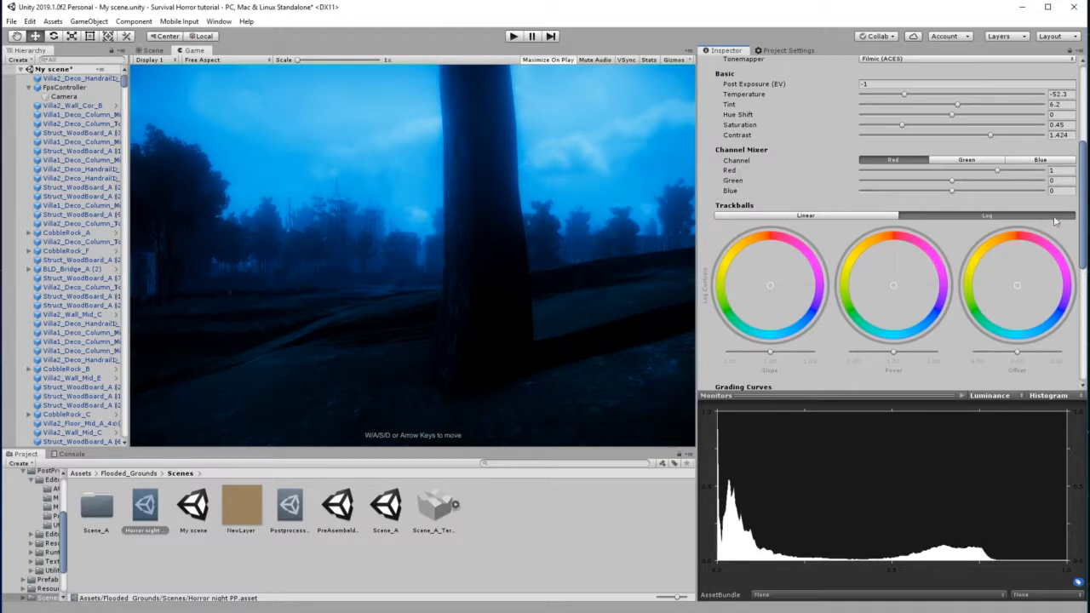
{"action": "left_click", "coordinate": [1053, 170]}
{"action": "left_click_drag", "start_coordinate": [1084, 187], "coordinate": [1088, 132]}
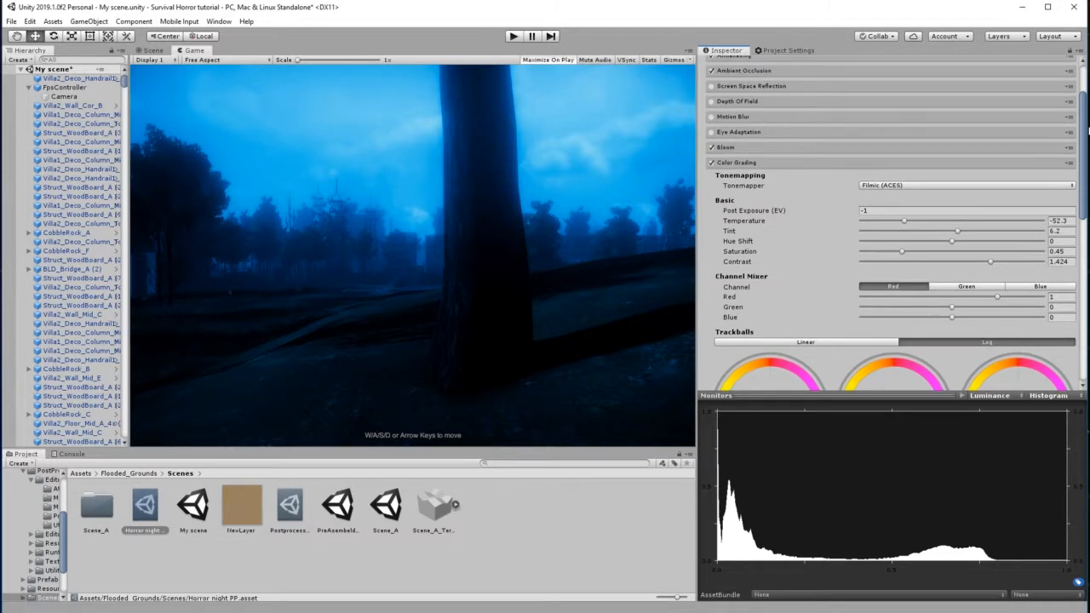
{"action": "left_click", "coordinate": [752, 165]}
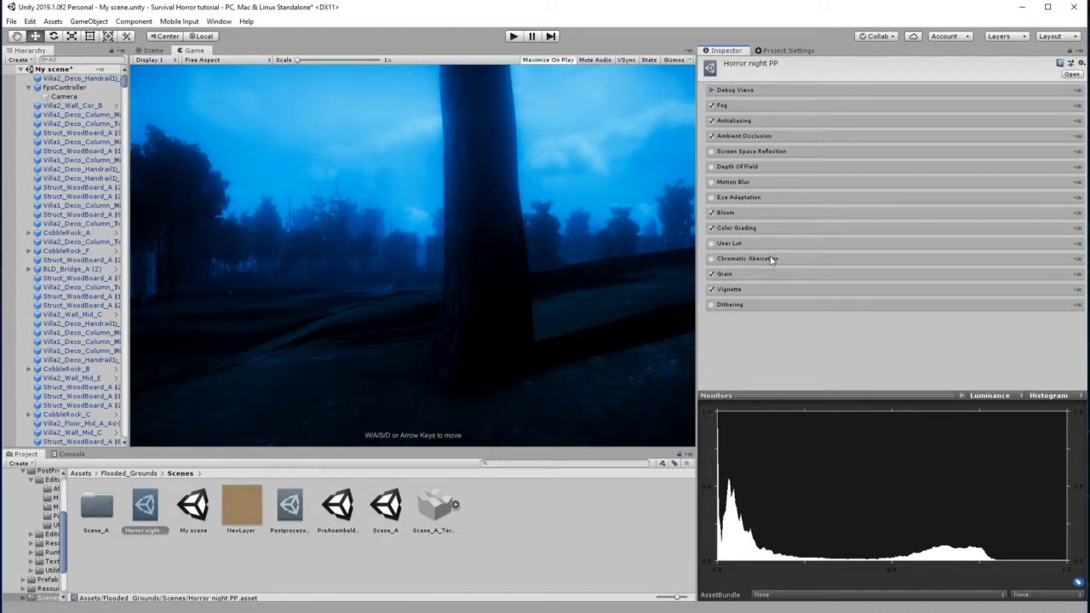
Step: Raise the Grain intensity slightly in the Horror night PP profile and review the Vignette settings
{"action": "left_click", "coordinate": [738, 276]}
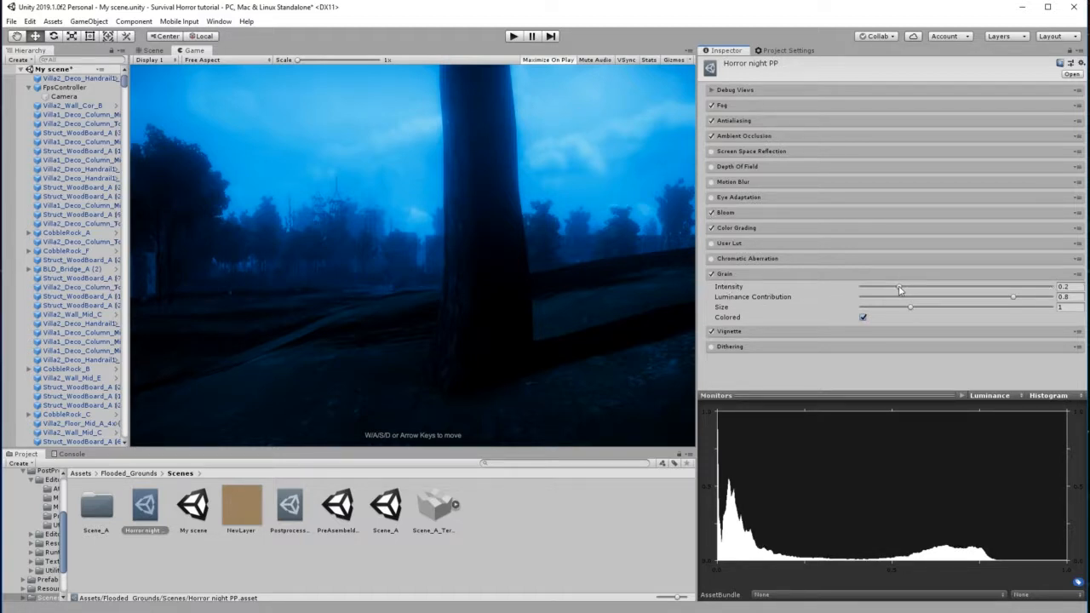
{"action": "left_click_drag", "start_coordinate": [901, 291], "coordinate": [921, 290]}
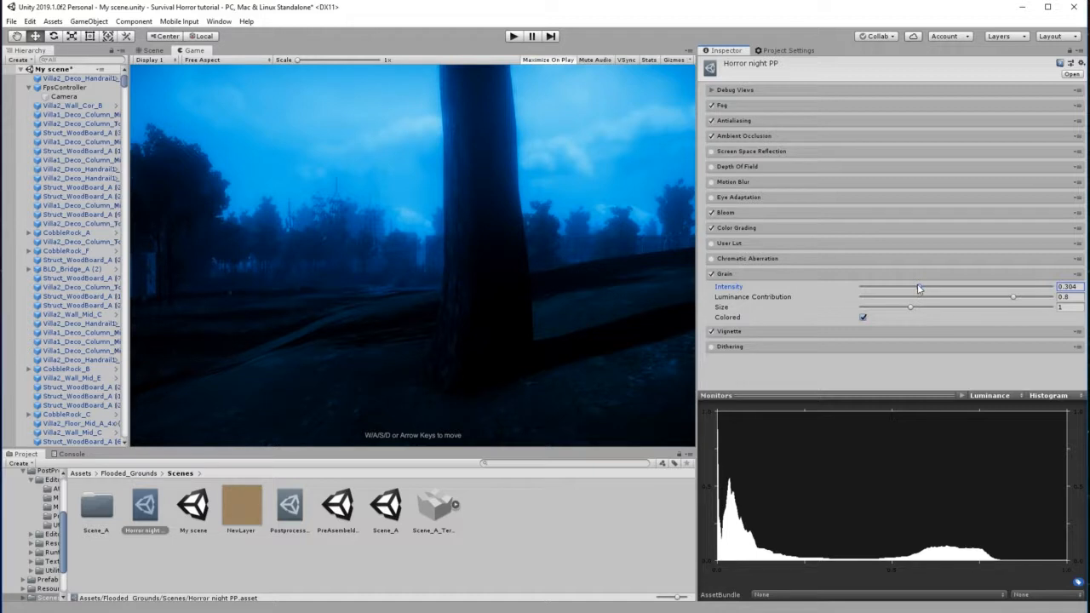
{"action": "left_click_drag", "start_coordinate": [917, 288], "coordinate": [910, 289]}
{"action": "left_click", "coordinate": [755, 275]}
{"action": "left_click", "coordinate": [743, 291]}
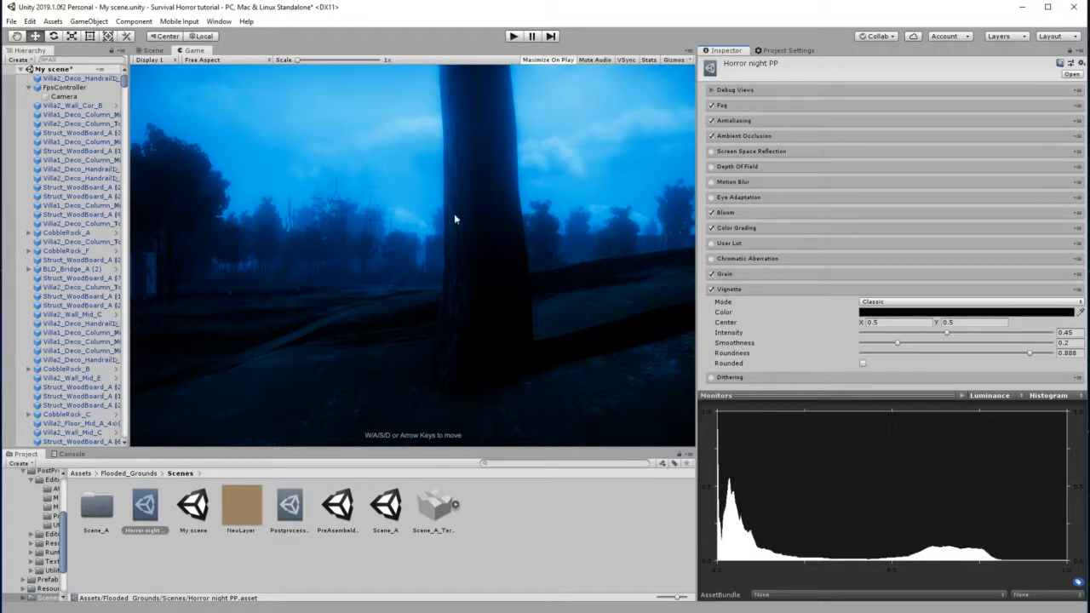
{"action": "left_click", "coordinate": [745, 289]}
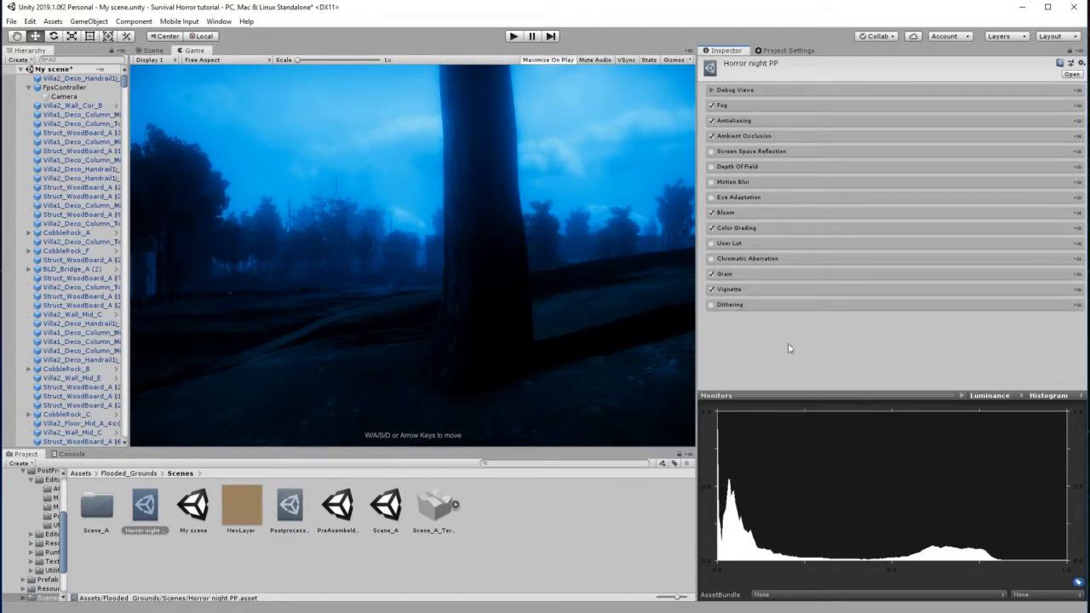